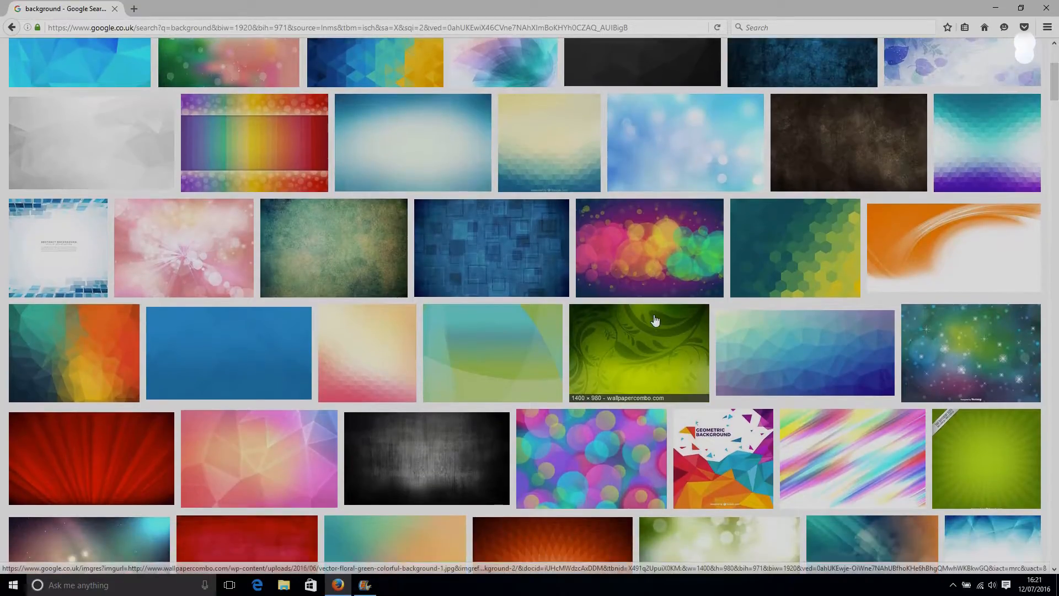
# Search Google Images for "cloud background".
pyautogui.scroll(-2, 654, 320)
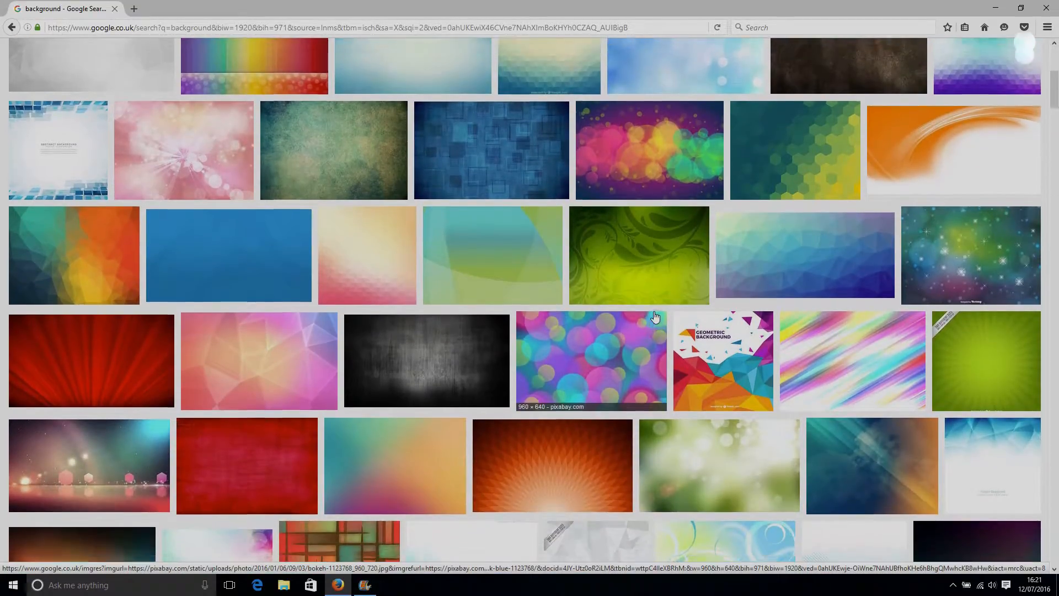
pyautogui.scroll(5, 655, 317)
pyautogui.click(76, 53)
pyautogui.write('cloudbackground')
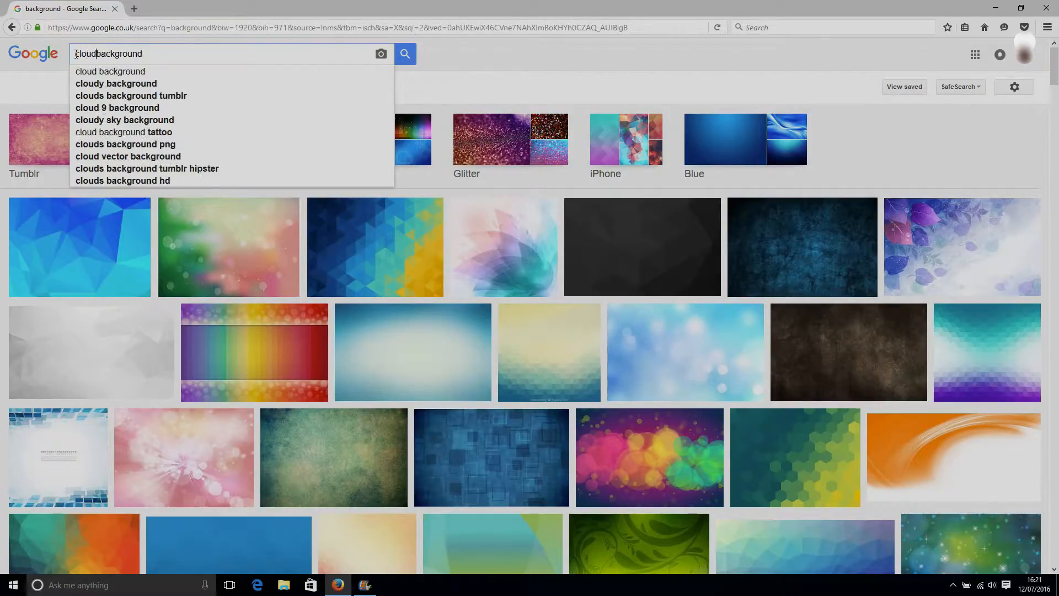
pyautogui.press('Return')
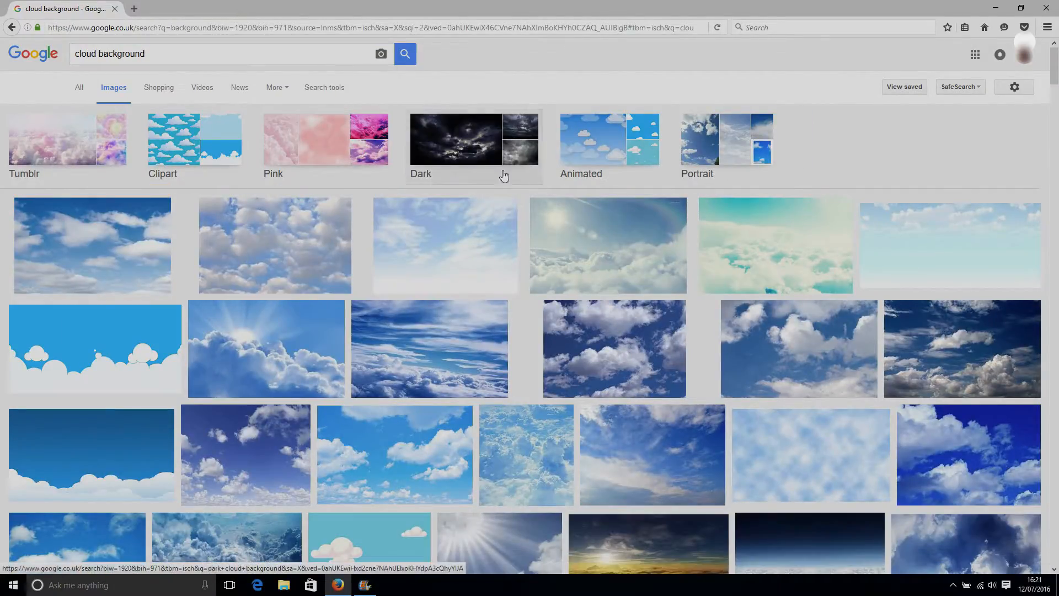
# Narrow the results to the Animated category and open the preview of the dark blue sky image with white clouds along its lower edge.
pyautogui.click(584, 177)
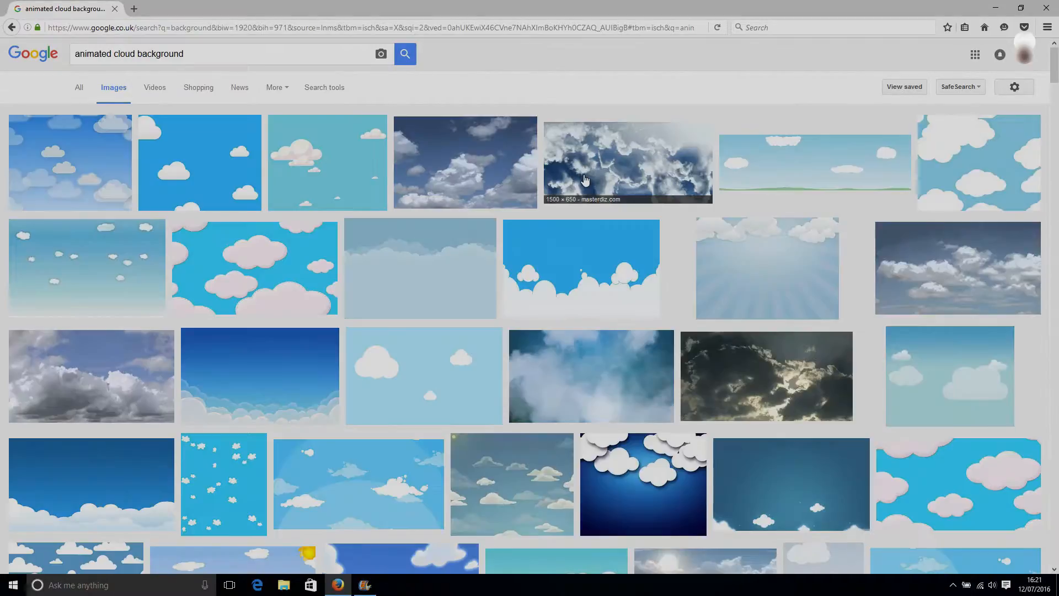
pyautogui.scroll(-1, 579, 203)
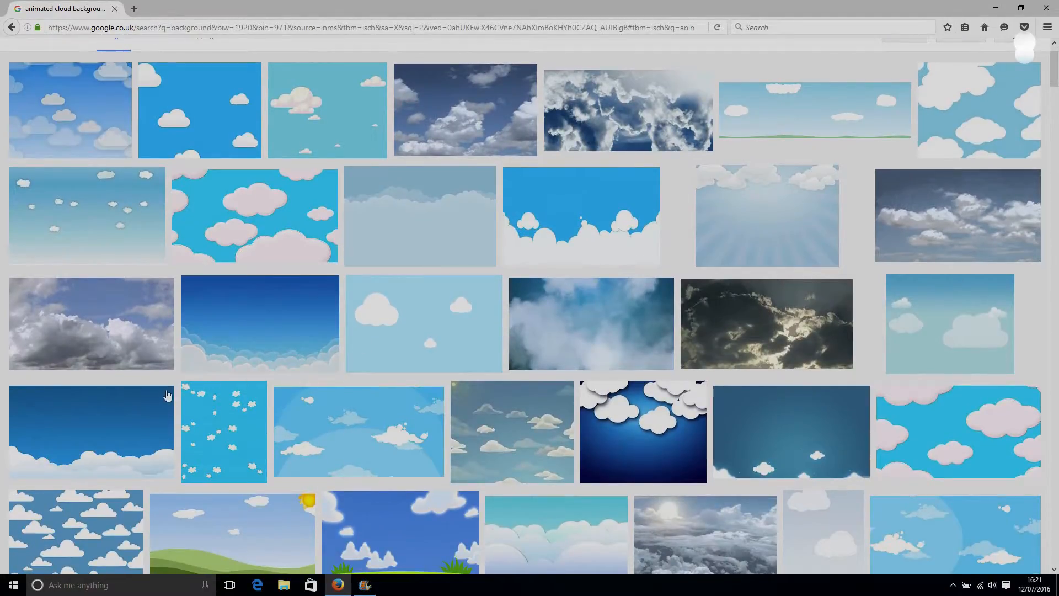
pyautogui.click(162, 403)
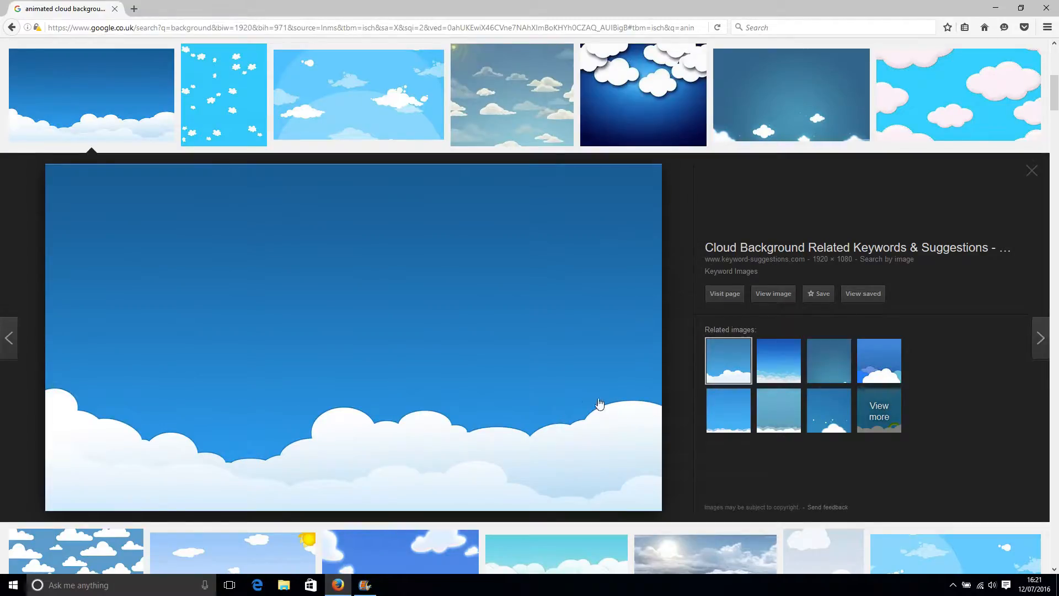
pyautogui.rightClick(556, 376)
pyautogui.click(647, 504)
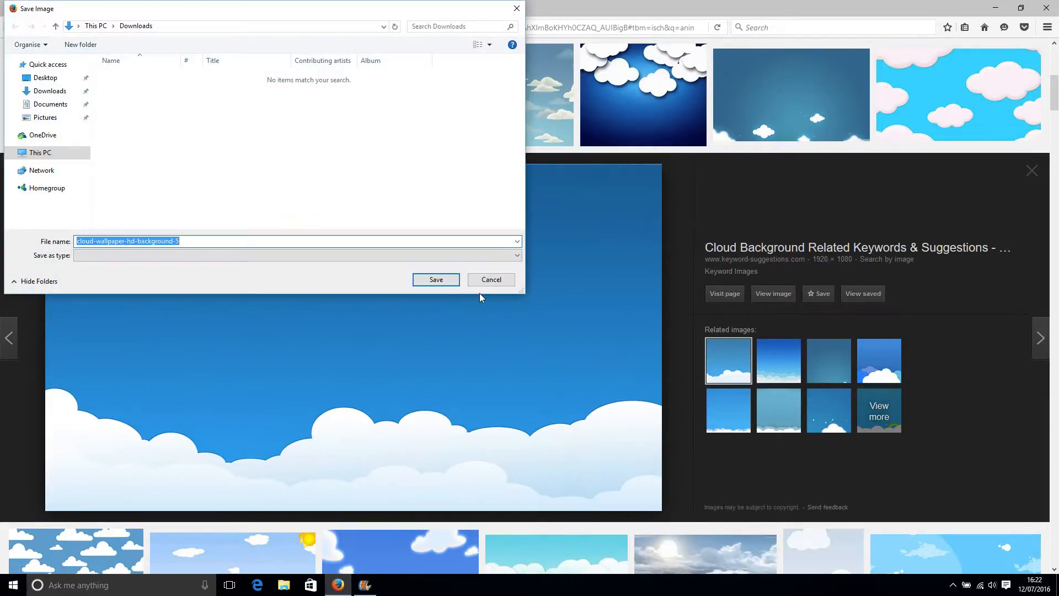
pyautogui.write('cloud bac')
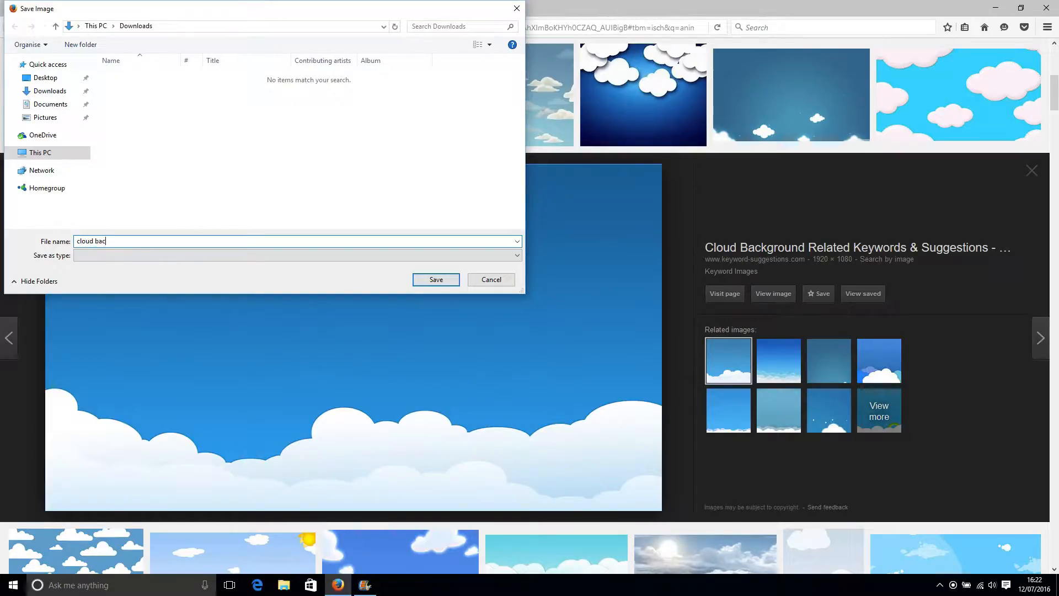
pyautogui.write('kground')
pyautogui.click(46, 77)
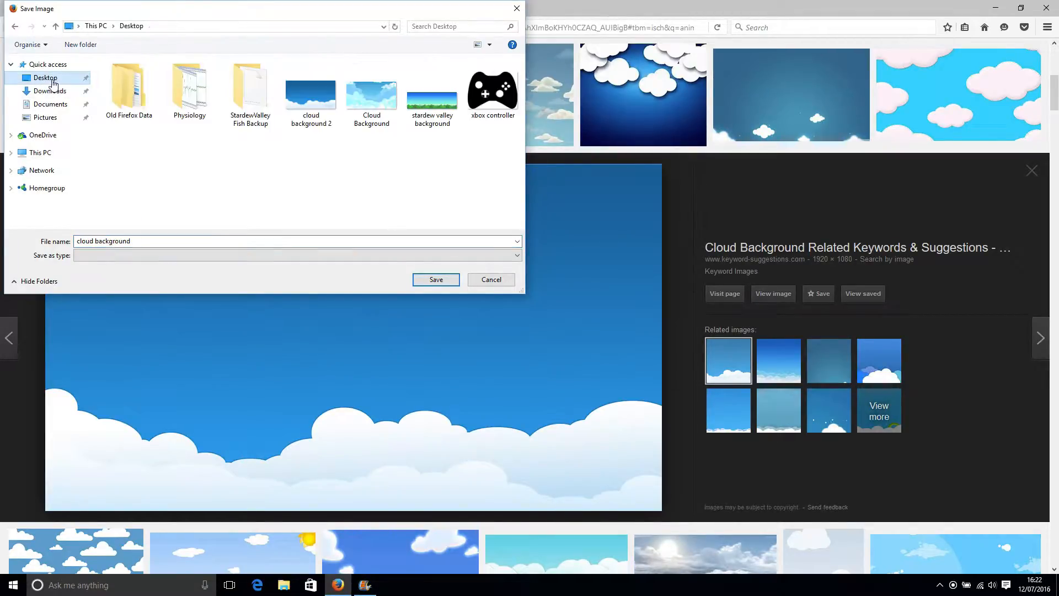
pyautogui.click(516, 8)
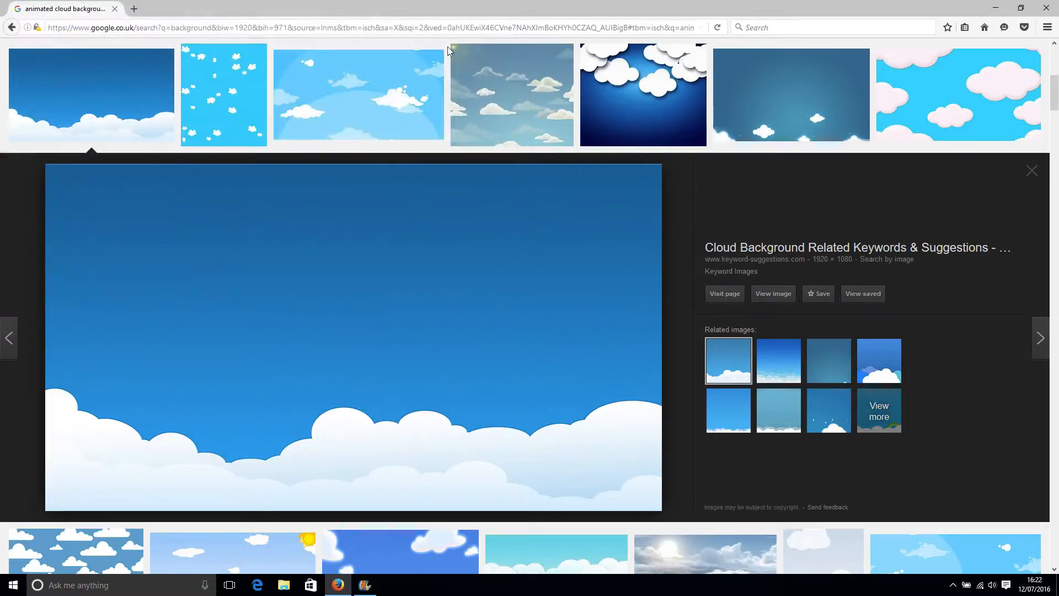
# Switch to Movie Maker and start a new project, discarding the changes to the current movie.
pyautogui.click(363, 586)
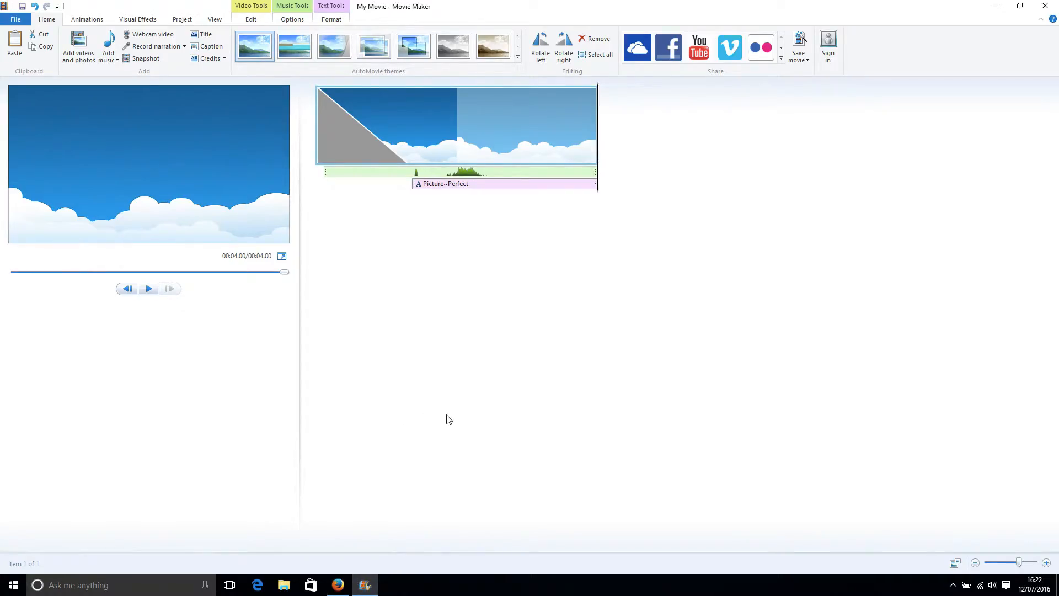
pyautogui.click(15, 20)
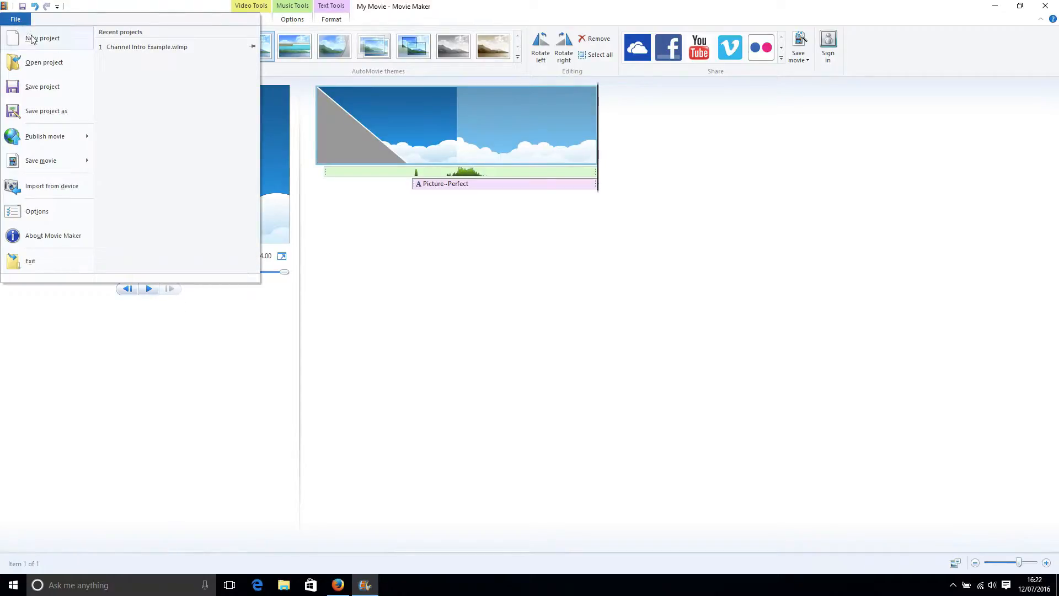
pyautogui.click(31, 38)
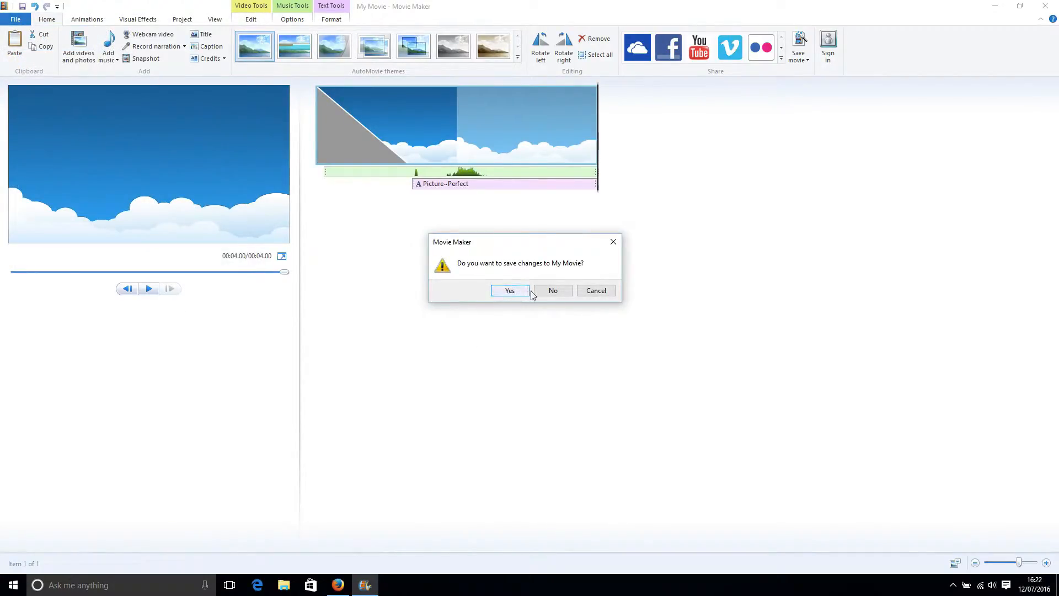
pyautogui.click(553, 291)
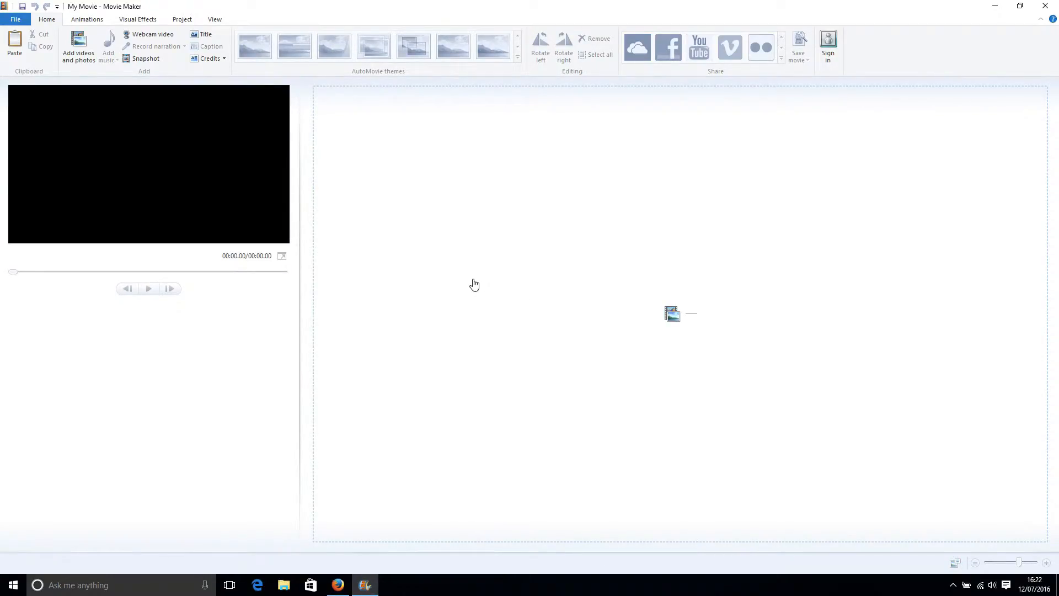
# Add the photo "cloud background 2" from the Desktop to the empty project.
pyautogui.click(78, 44)
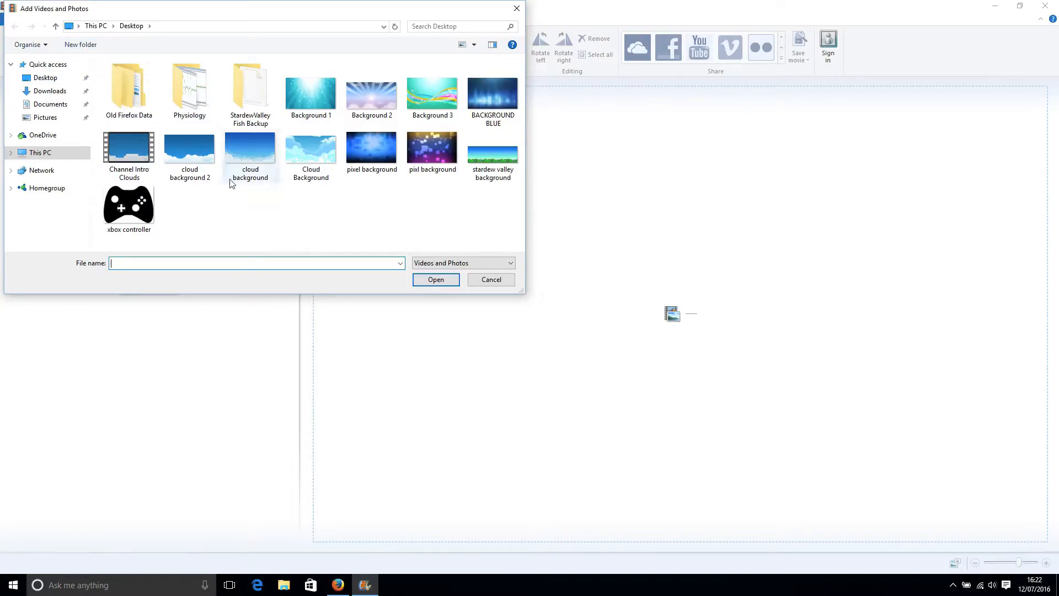
pyautogui.click(190, 152)
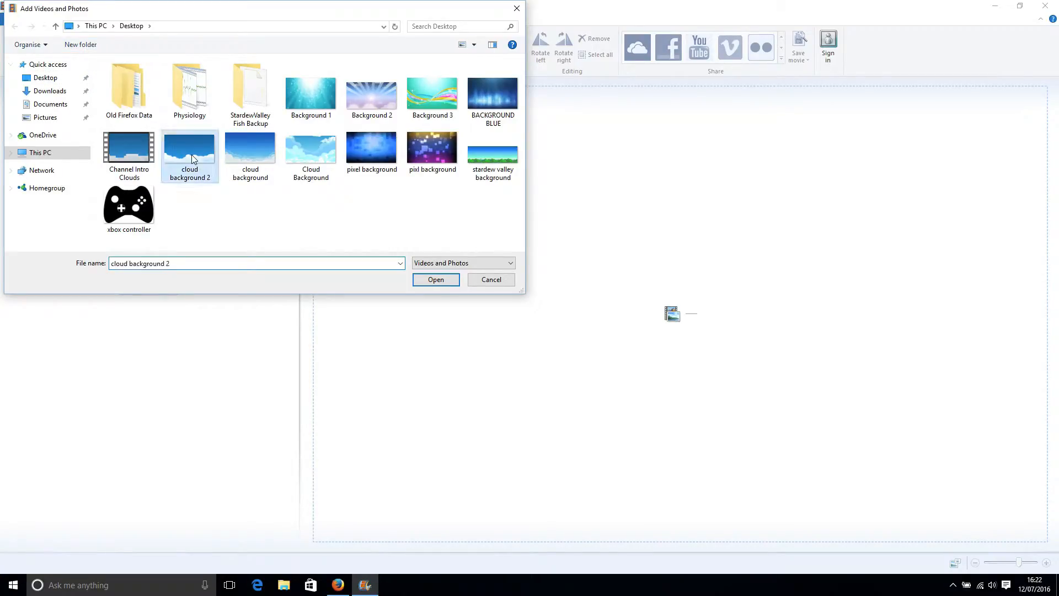
pyautogui.click(434, 282)
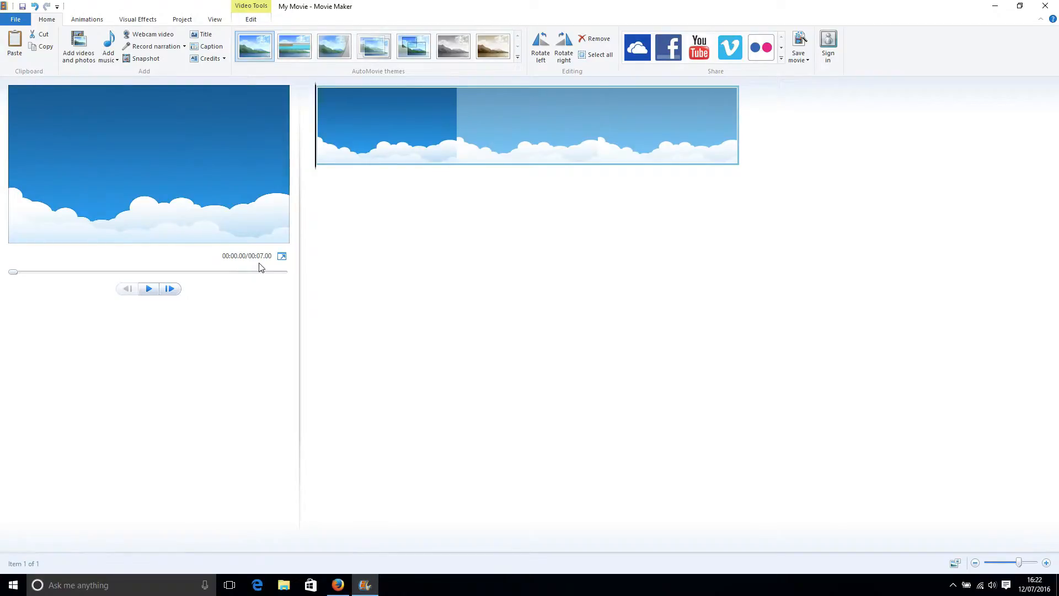
# Set the cloud photo's duration to 4.00 seconds.
pyautogui.click(251, 21)
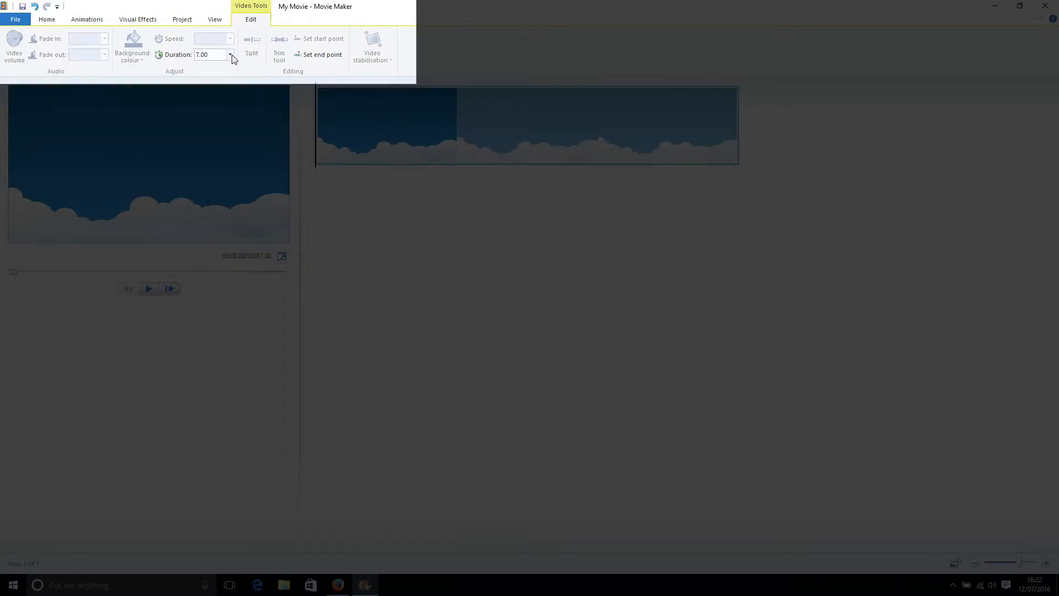
pyautogui.click(231, 54)
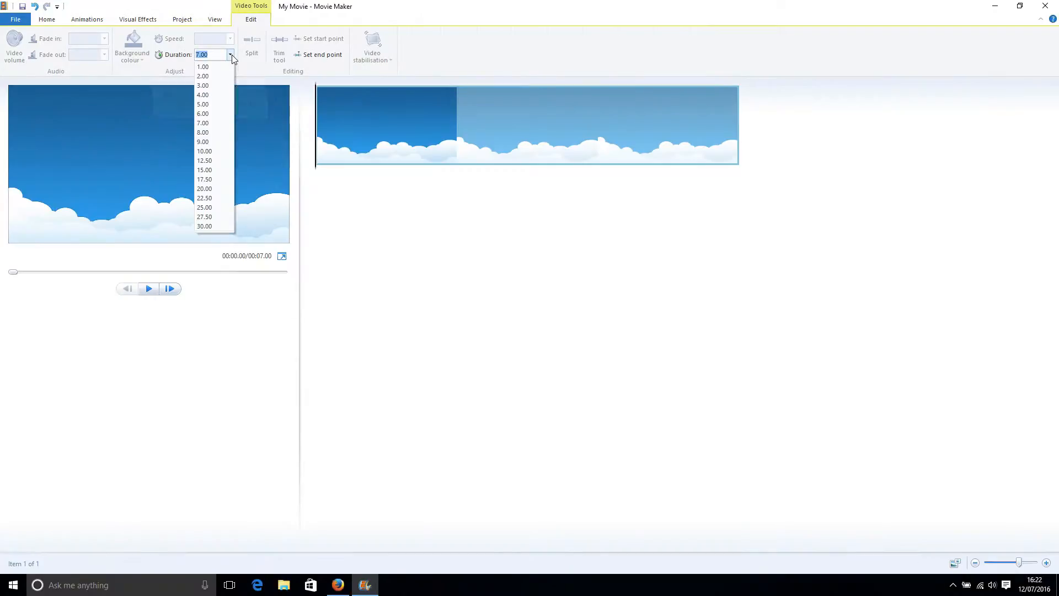
pyautogui.click(219, 94)
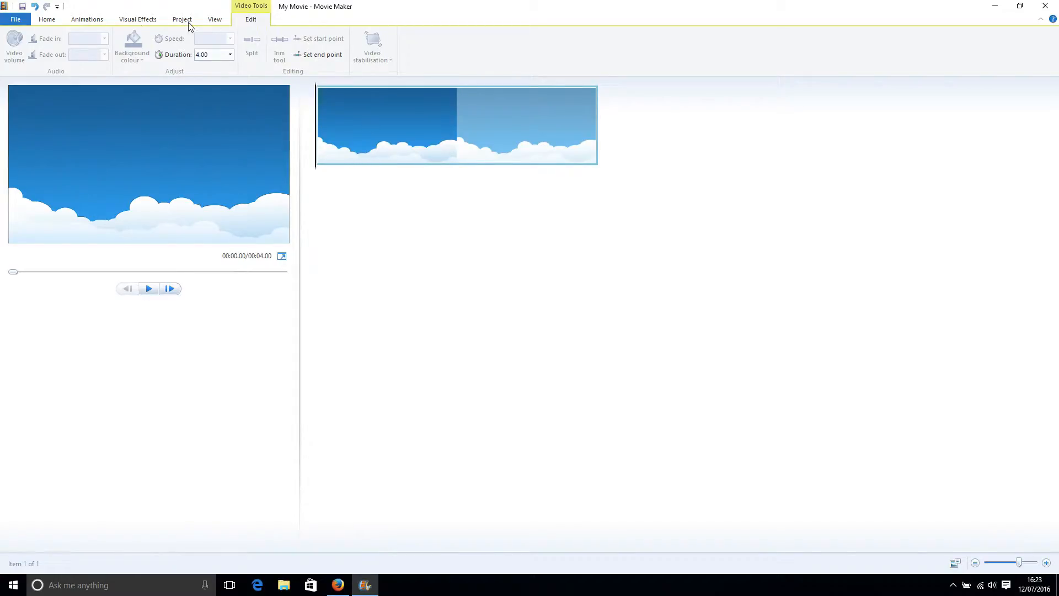
# Apply the Pixelate transition to the start of the cloud photo.
pyautogui.click(46, 20)
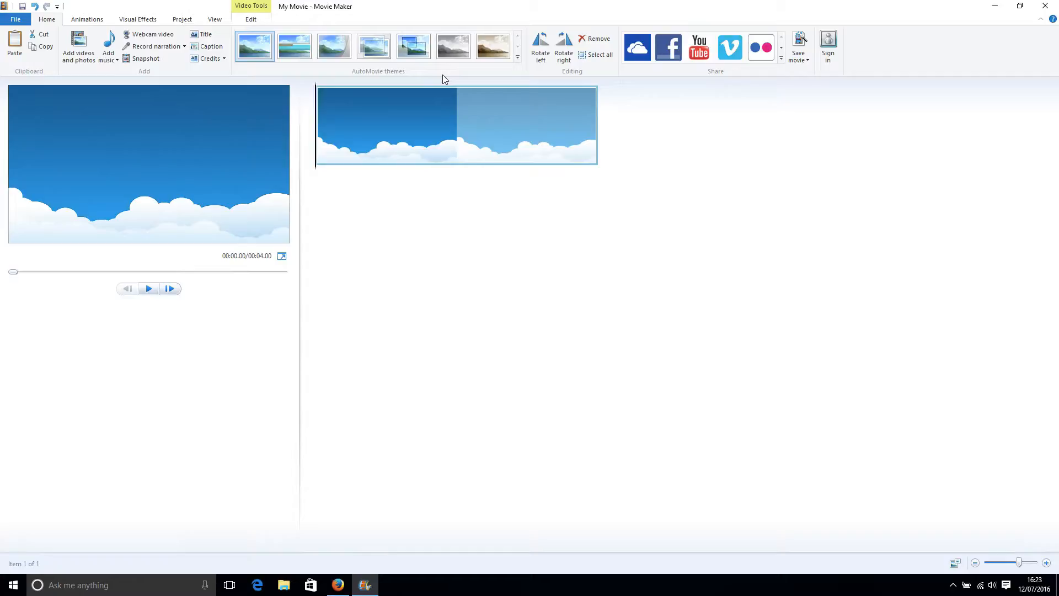
pyautogui.click(88, 20)
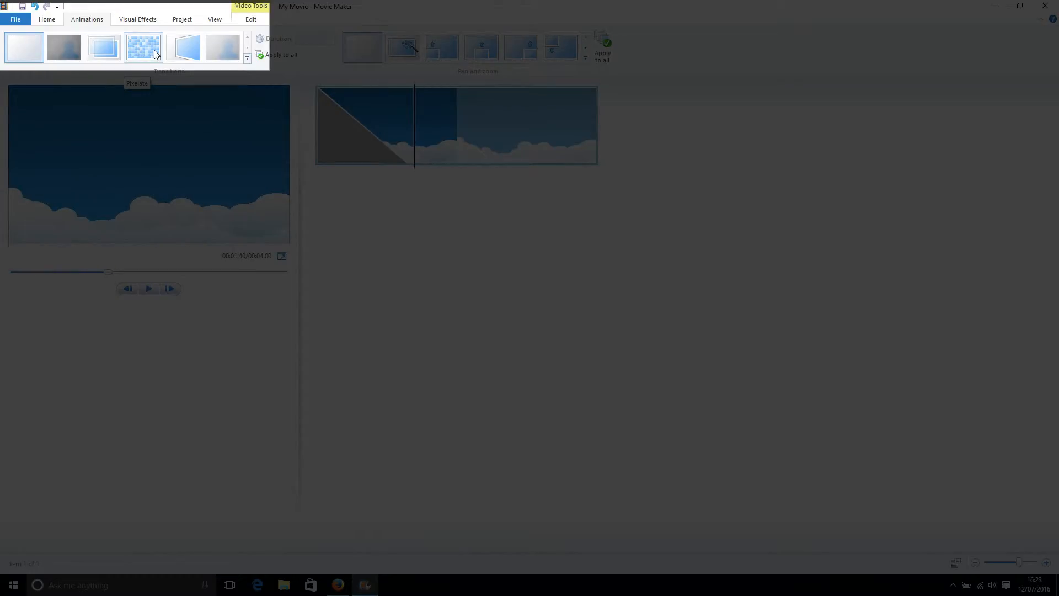
pyautogui.click(154, 49)
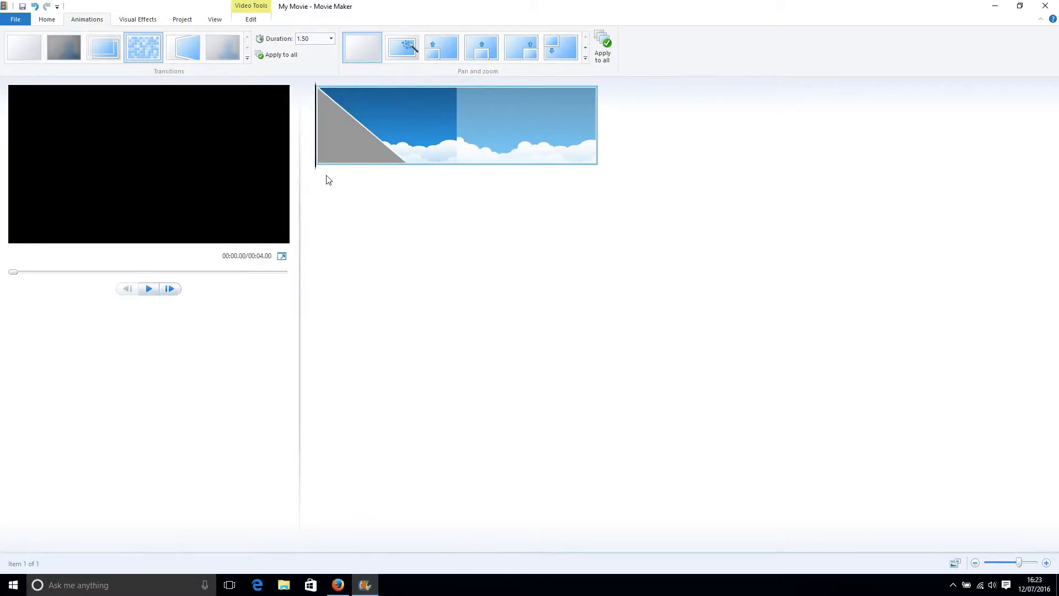
# Position the playhead just past the transition, at about 1.40 seconds, and add a caption reading "Picture~Perfect".
pyautogui.moveTo(319, 173); pyautogui.dragTo(409, 176)
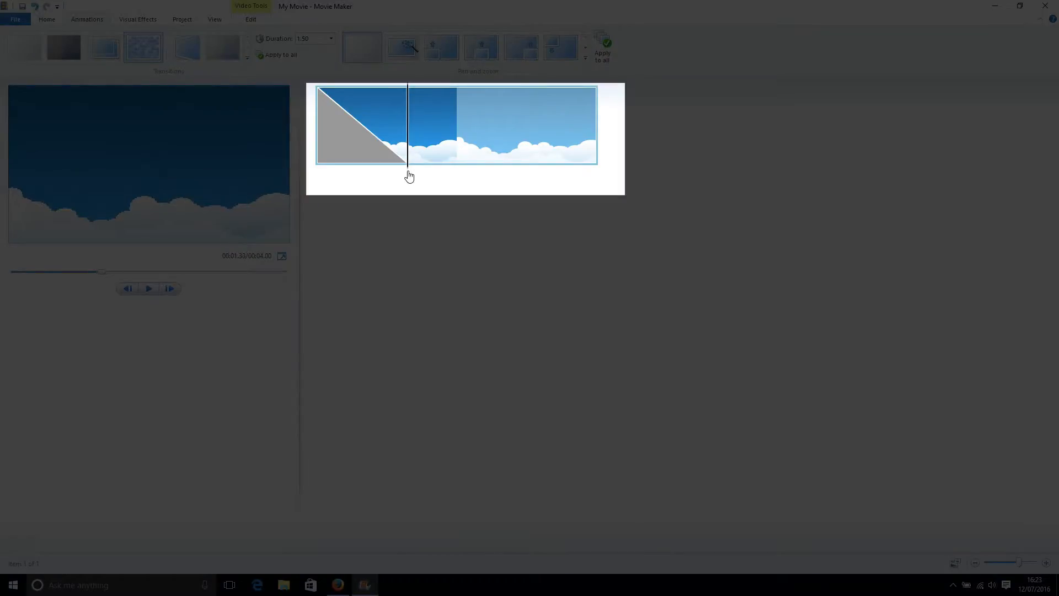
pyautogui.moveTo(409, 176); pyautogui.dragTo(413, 175)
pyautogui.click(49, 21)
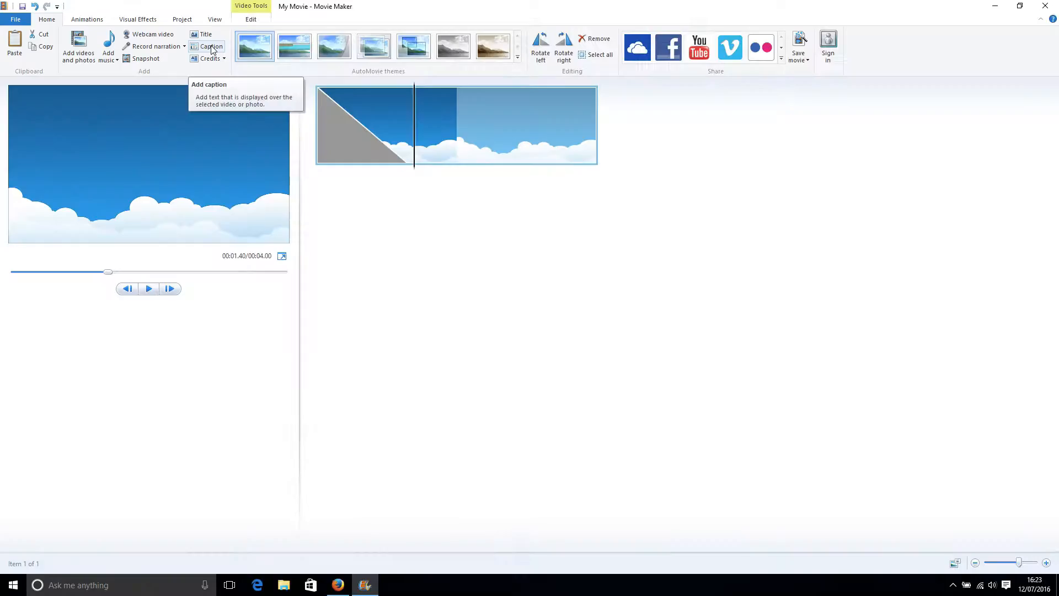
pyautogui.click(211, 49)
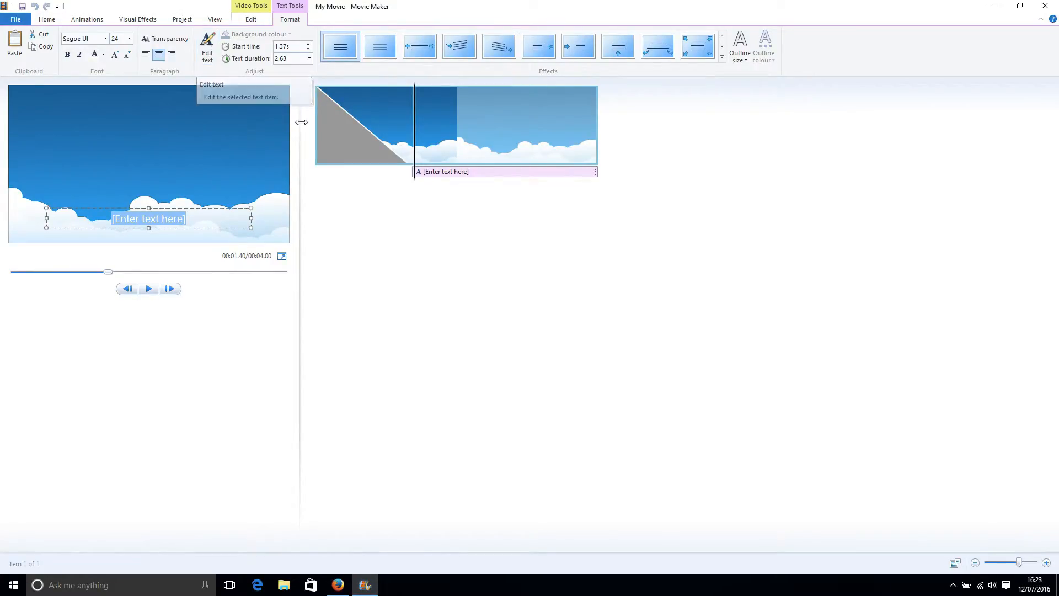
pyautogui.press('BackSpace')
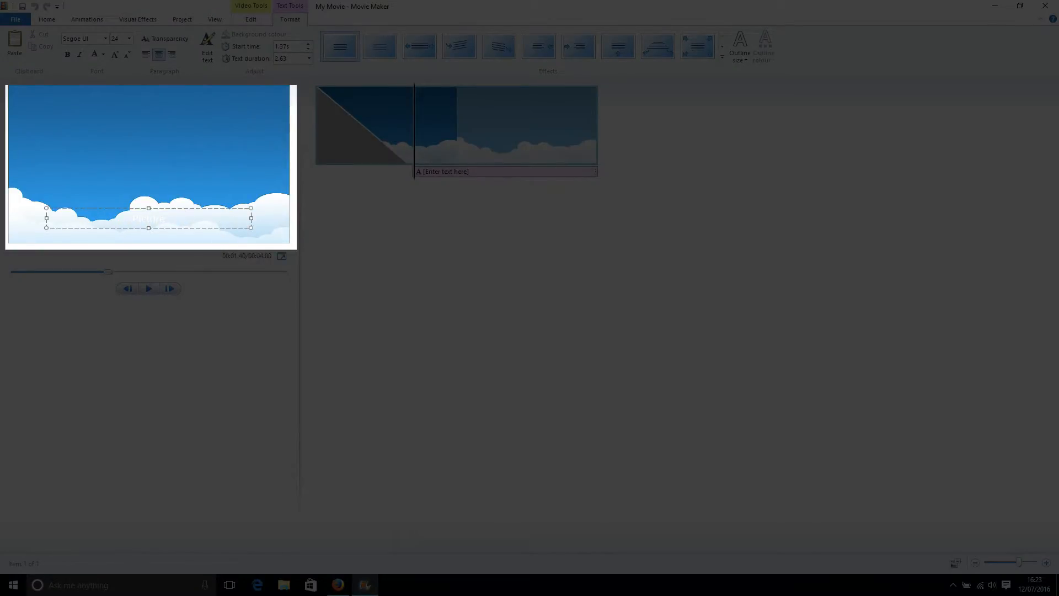
pyautogui.write('Picture of')
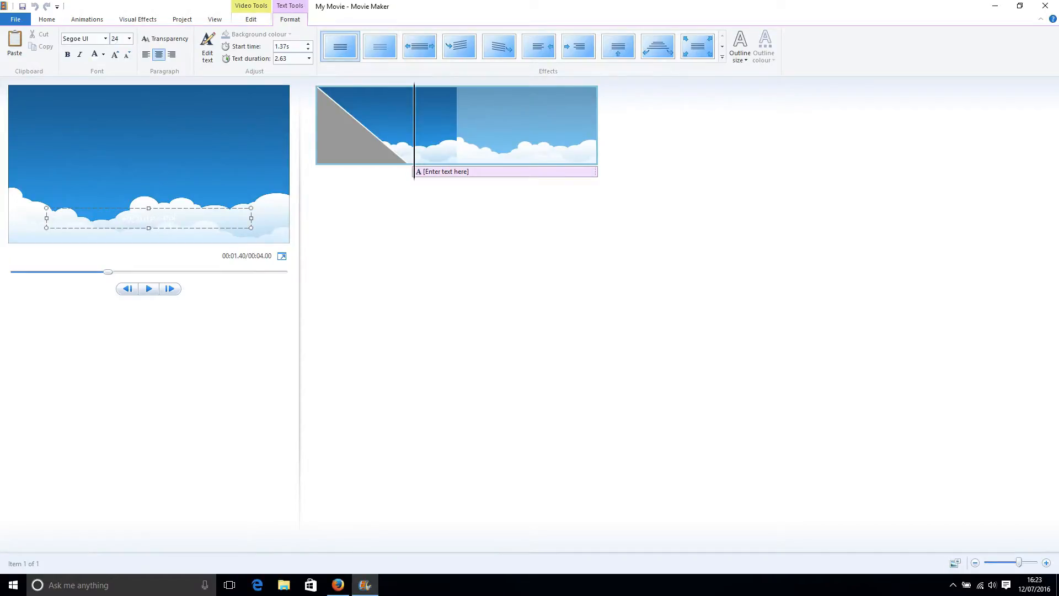
# Move the caption up to the middle of the frame and format its text in Kristen ITC at size 72.
pyautogui.moveTo(190, 221); pyautogui.dragTo(108, 164)
pyautogui.click(105, 40)
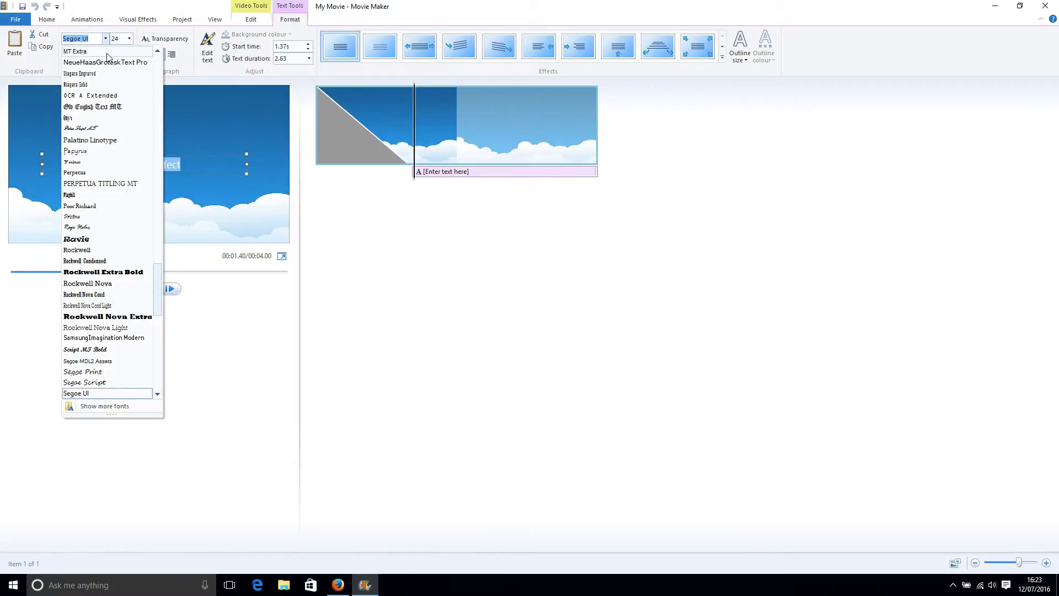
pyautogui.write('Kristen ITC')
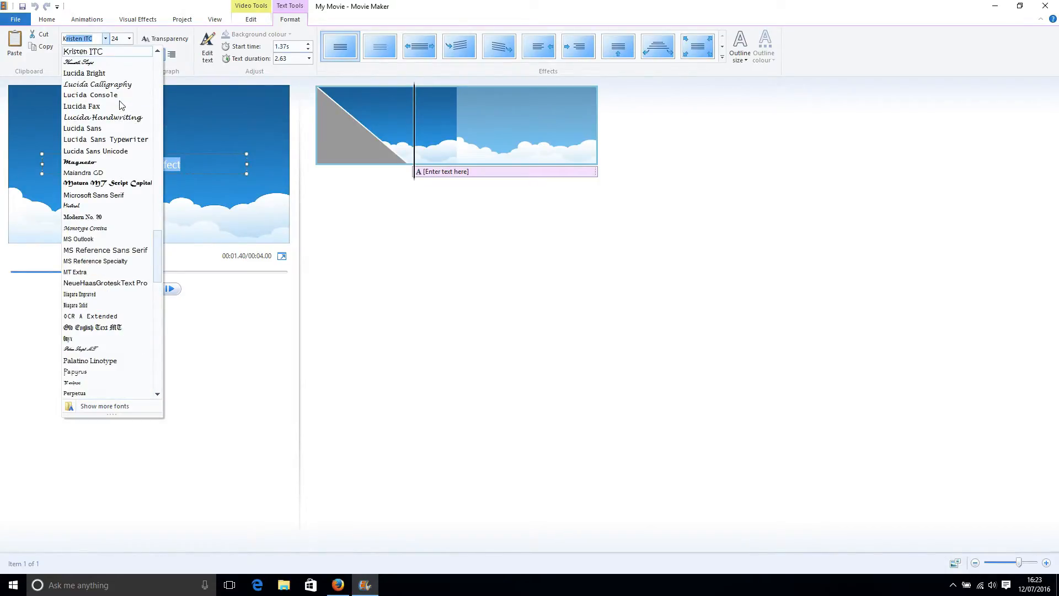
pyautogui.click(89, 52)
pyautogui.click(130, 38)
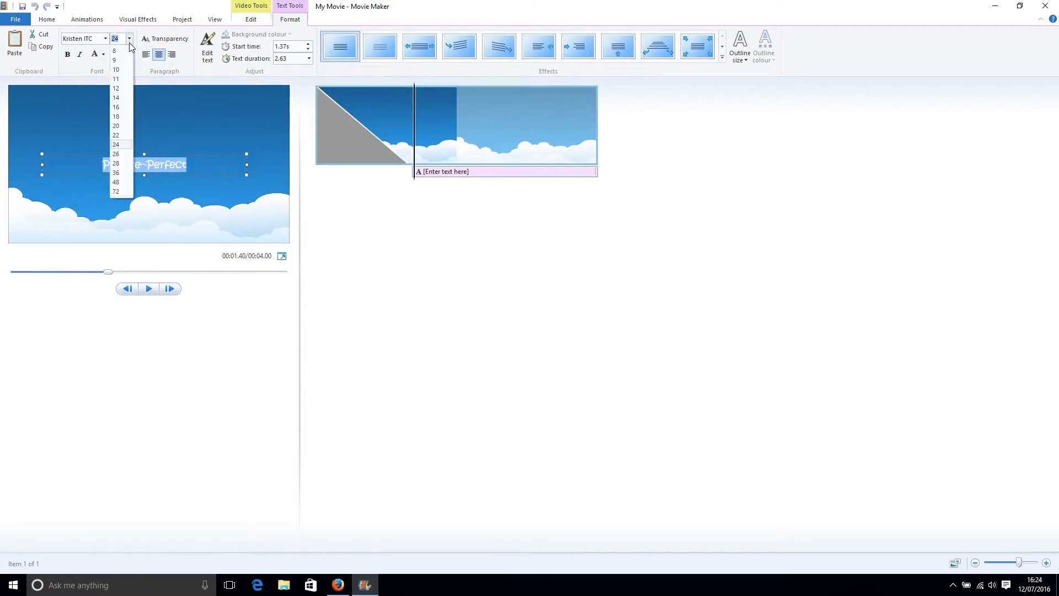
pyautogui.click(120, 191)
# Widen the caption box to nearly the full frame width and centre the text on one line just above the clouds.
pyautogui.moveTo(246, 239); pyautogui.dragTo(290, 224)
pyautogui.moveTo(43, 239); pyautogui.dragTo(11, 196)
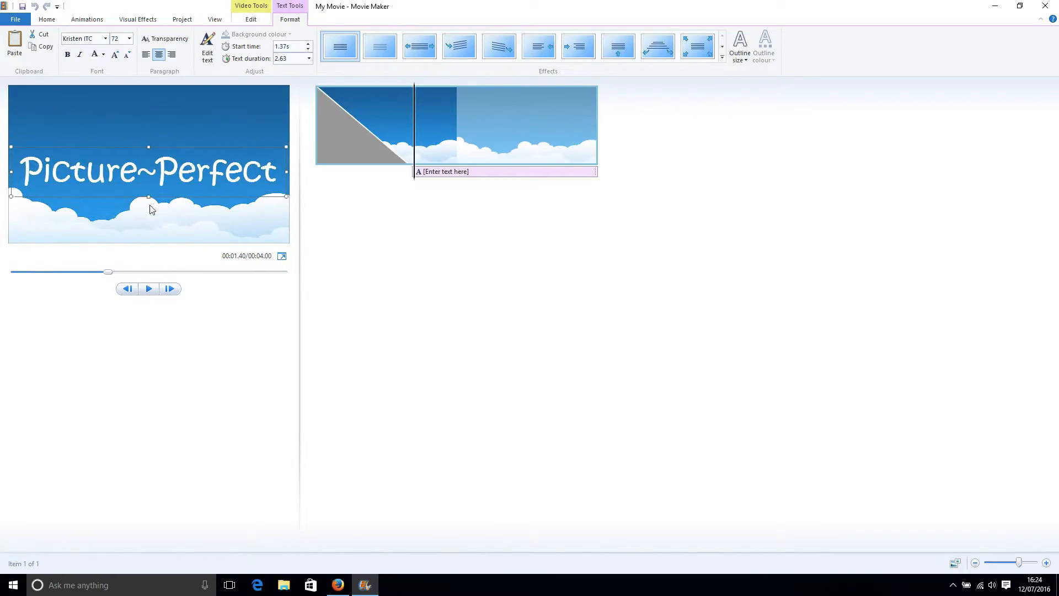
pyautogui.moveTo(184, 196); pyautogui.dragTo(183, 190)
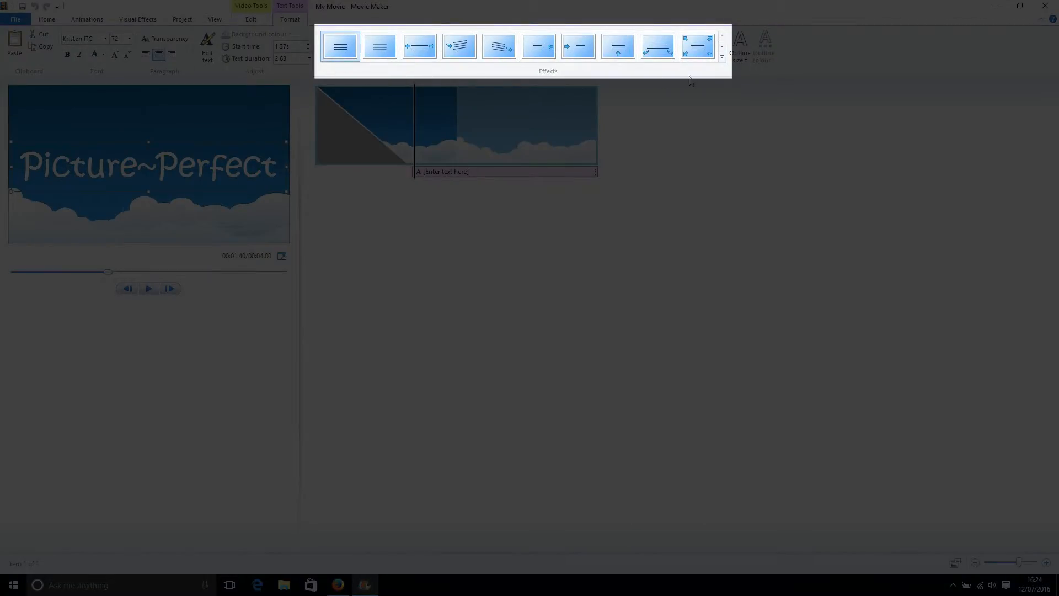
# Apply the second Emphasis text effect, the one with outward horizontal arrows, to the caption.
pyautogui.click(723, 57)
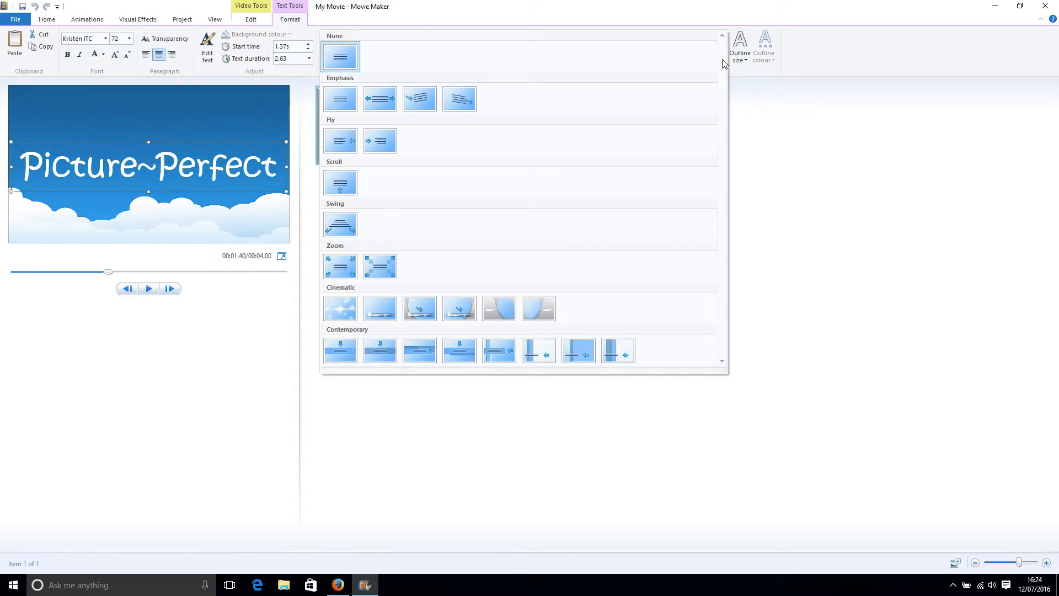
pyautogui.click(385, 103)
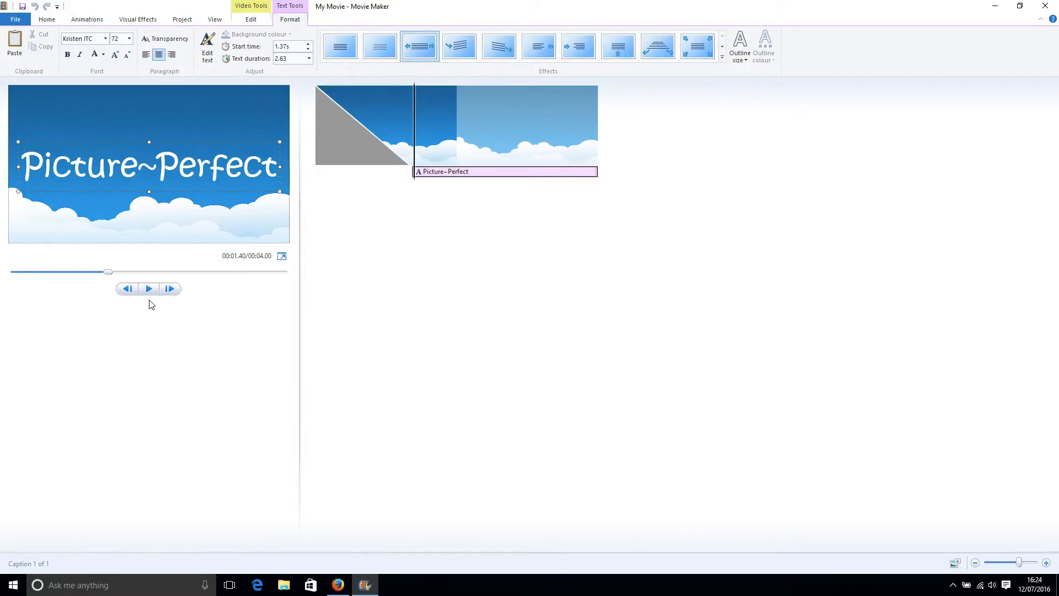
# Play the intro from its start in the preview, and enlarge both the timeline scale and the preview pane.
pyautogui.moveTo(107, 271); pyautogui.dragTo(11, 271)
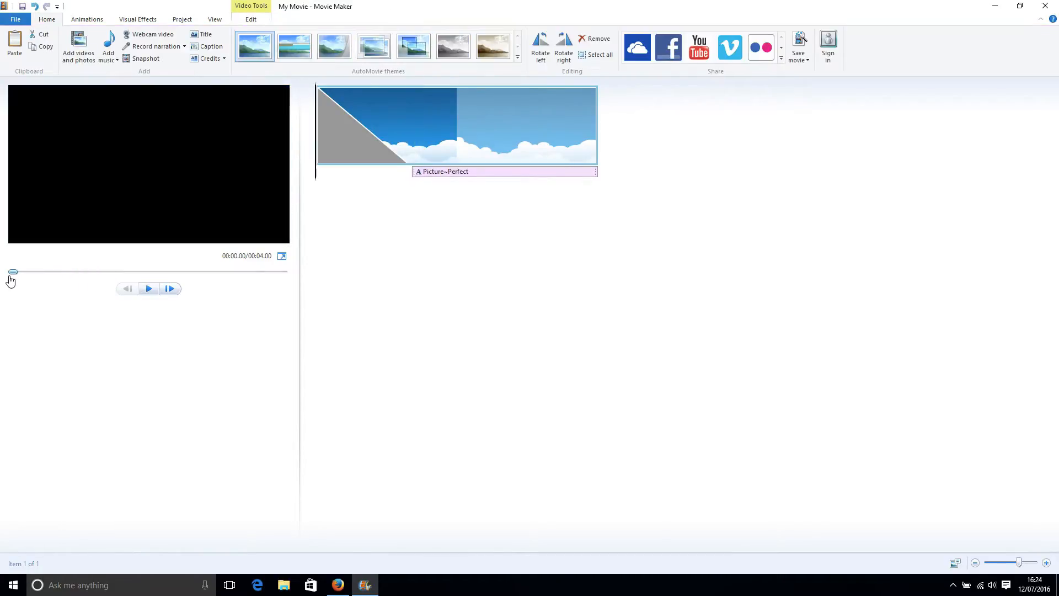
pyautogui.click(150, 290)
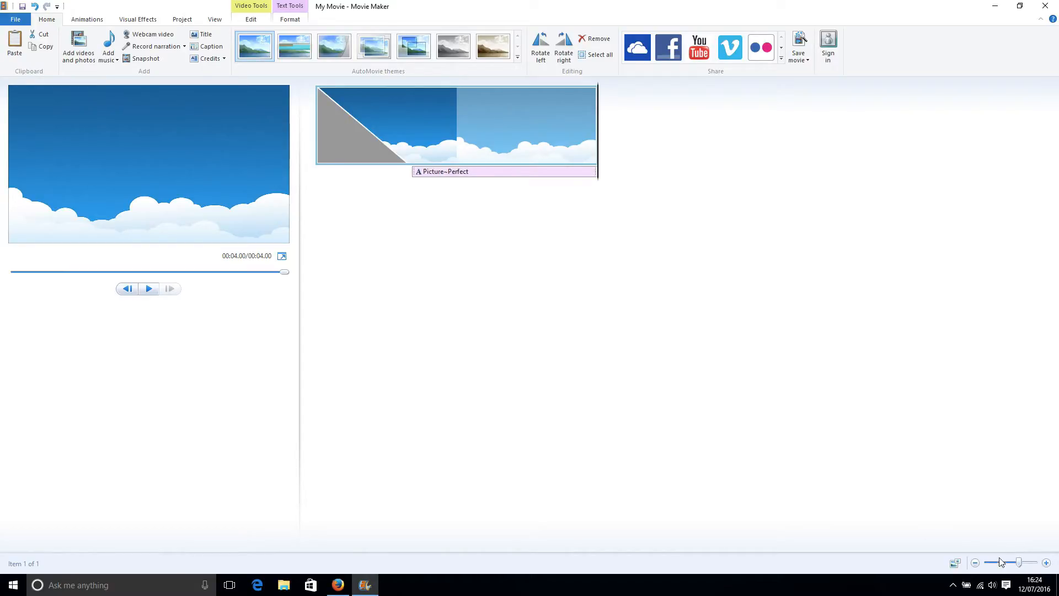
pyautogui.moveTo(1018, 562)
pyautogui.mouseDown()
pyautogui.moveTo(1007, 563)
pyautogui.moveTo(1028, 562)
pyautogui.mouseUp()
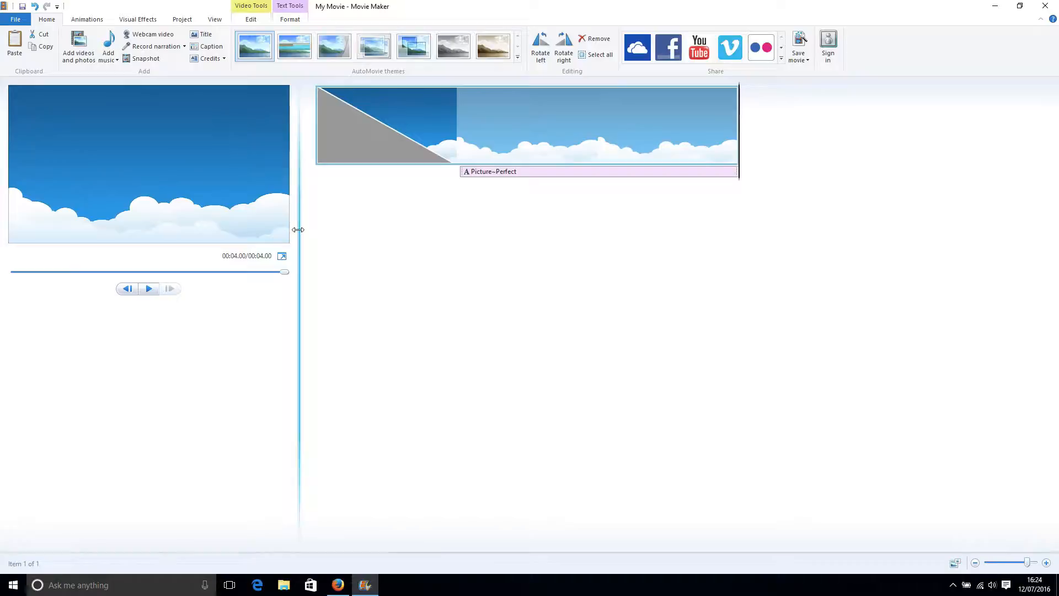
pyautogui.moveTo(298, 232); pyautogui.dragTo(448, 246)
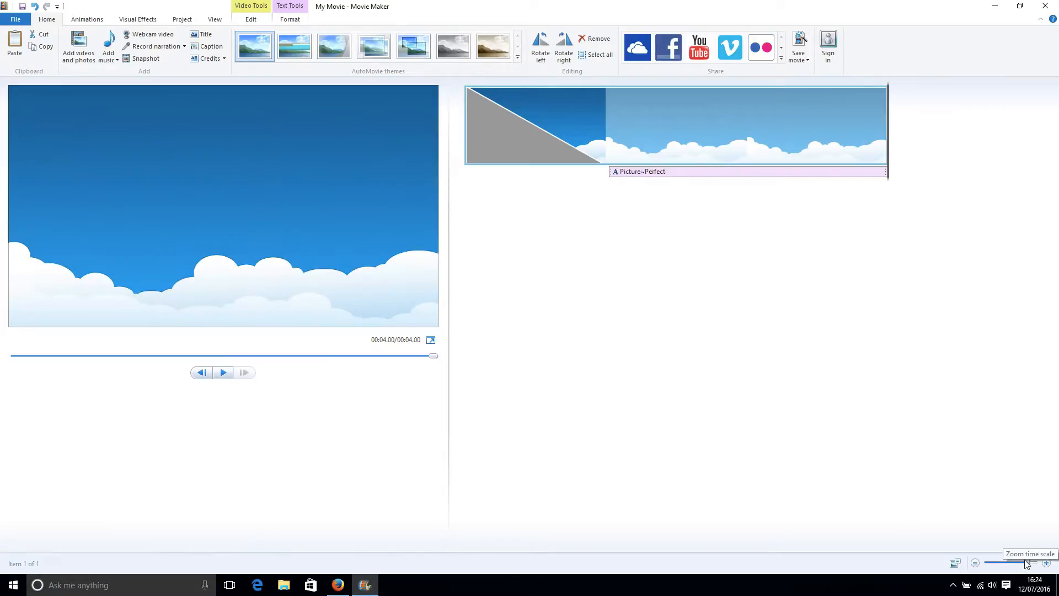
pyautogui.moveTo(1027, 562); pyautogui.dragTo(1031, 563)
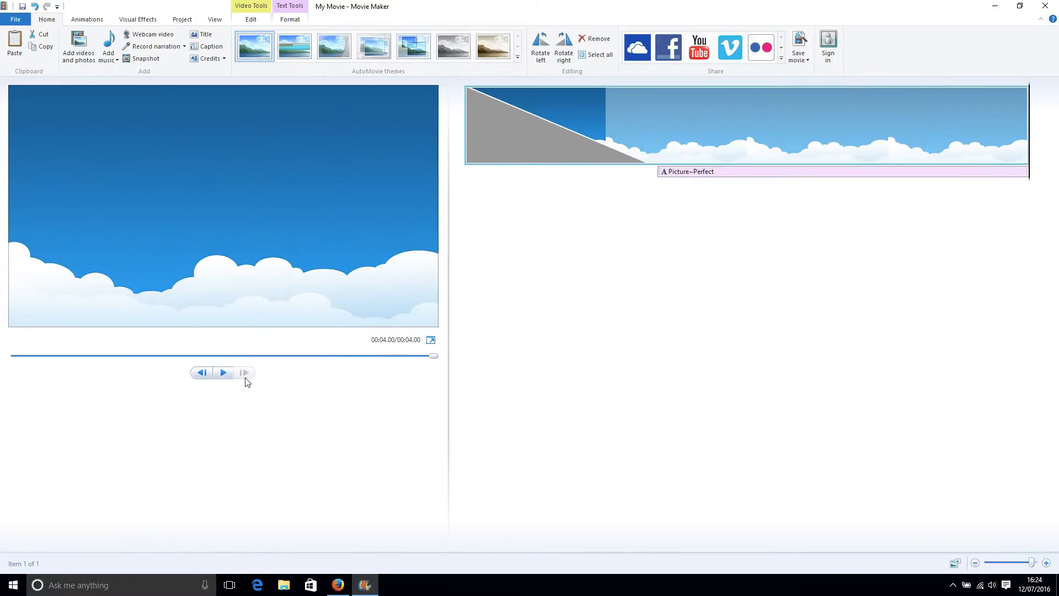
# Rewind the intro to its start, watch it in full-screen preview and return to the editor.
pyautogui.moveTo(433, 356); pyautogui.dragTo(11, 365)
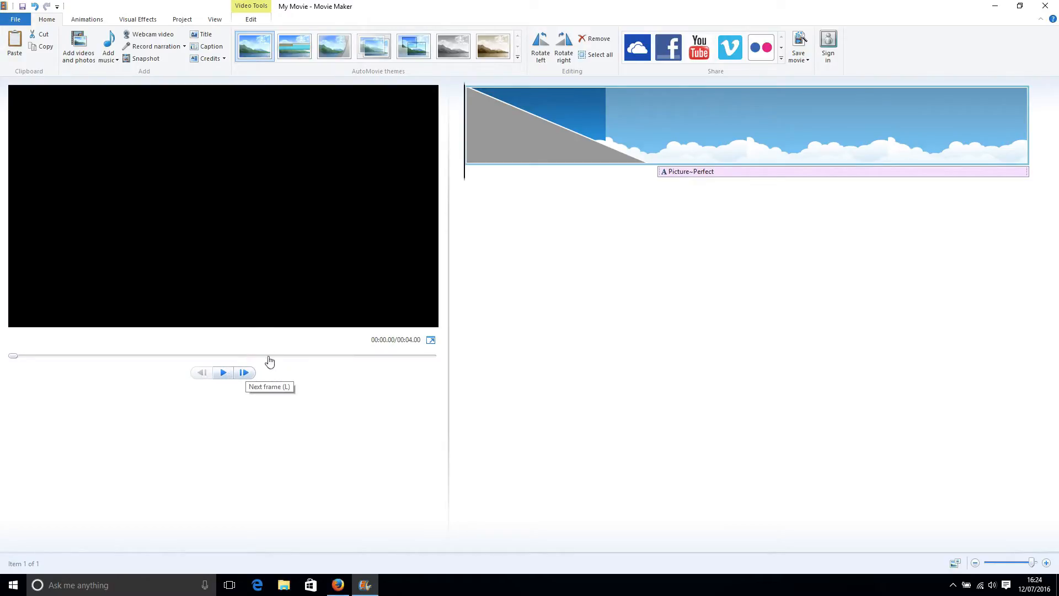
pyautogui.click(431, 340)
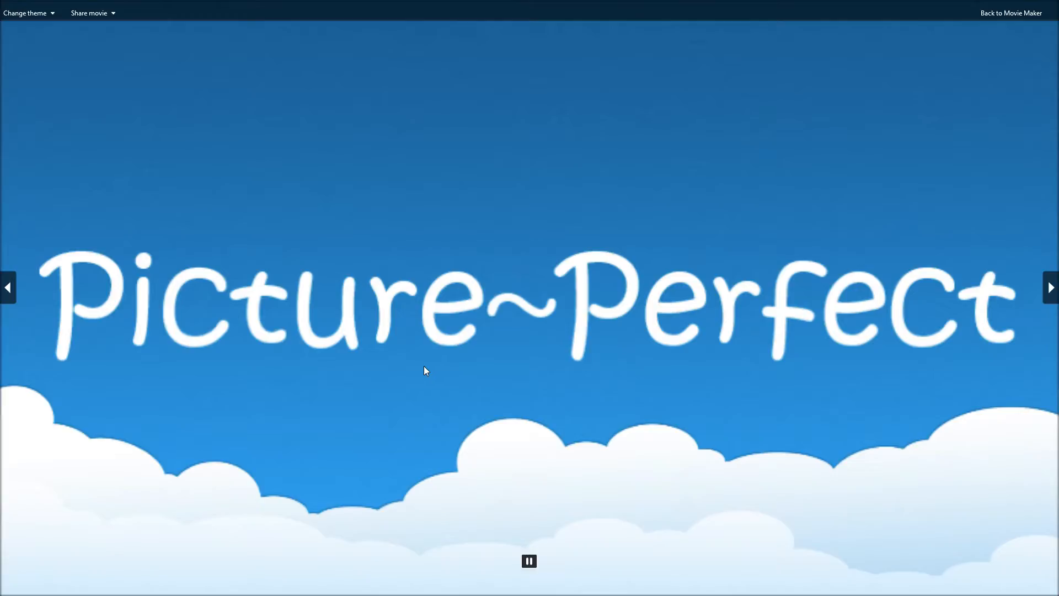
pyautogui.click(996, 13)
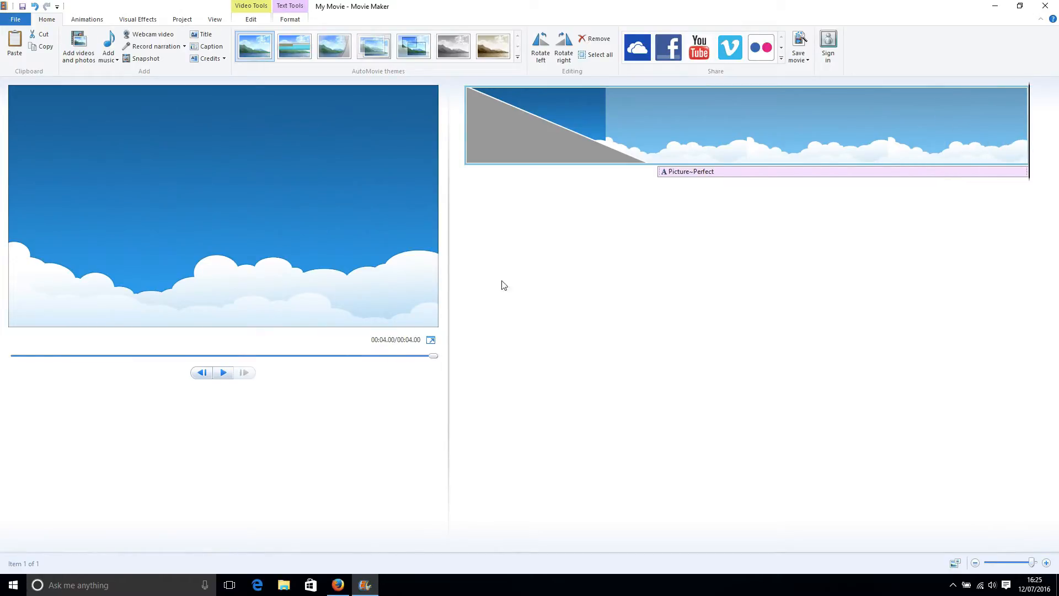
# Switch to Firefox, search Google's web results for "youtube audio library" and open the YouTube Audio Library page.
pyautogui.click(339, 585)
pyautogui.scroll(7, 443, 222)
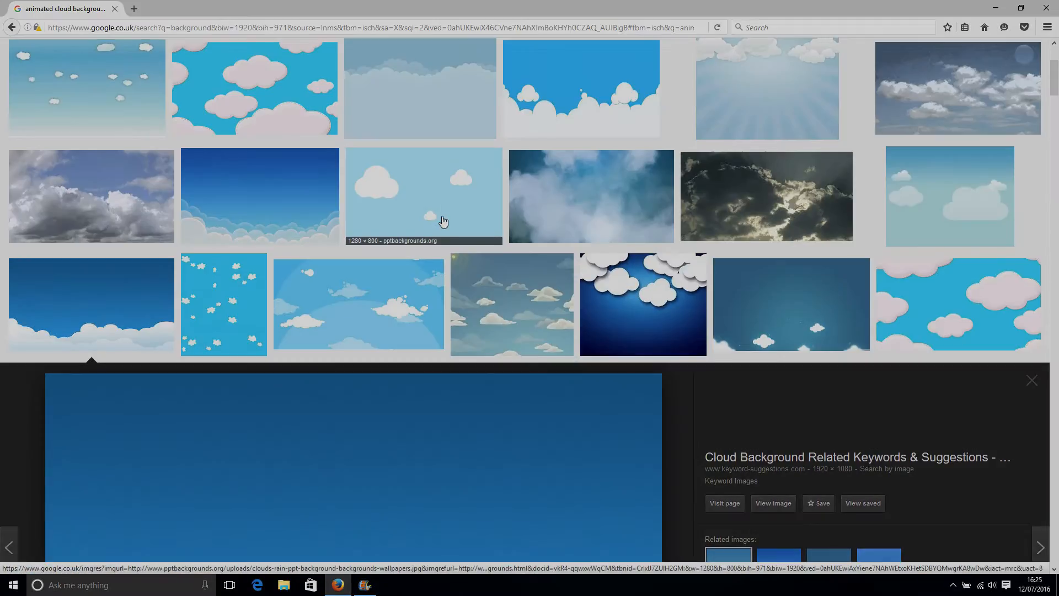
pyautogui.moveTo(195, 61); pyautogui.dragTo(63, 60)
pyautogui.write('youtube audio ')
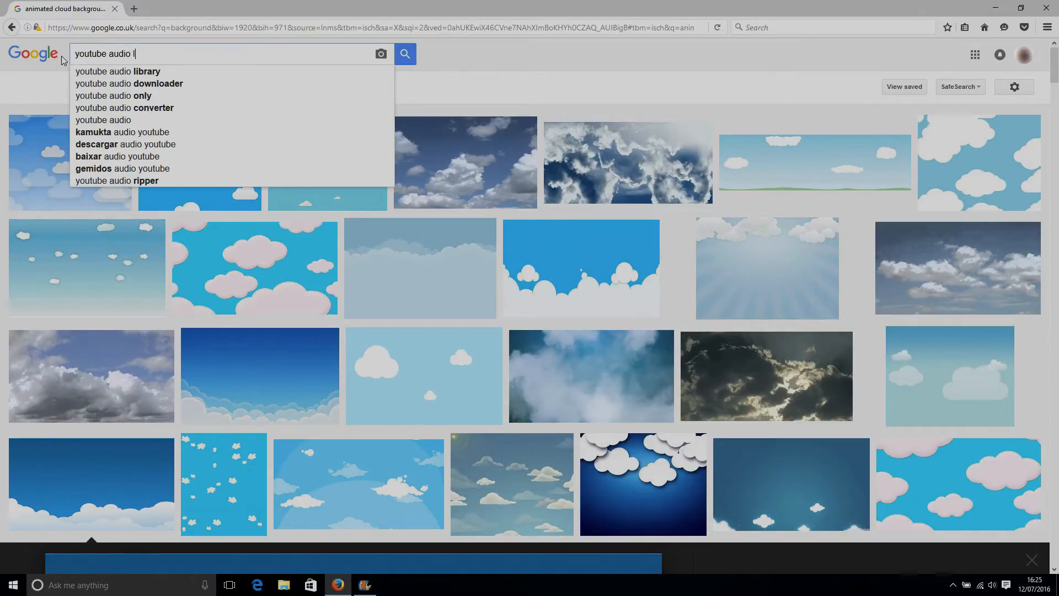
pyautogui.write('library')
pyautogui.press('Return')
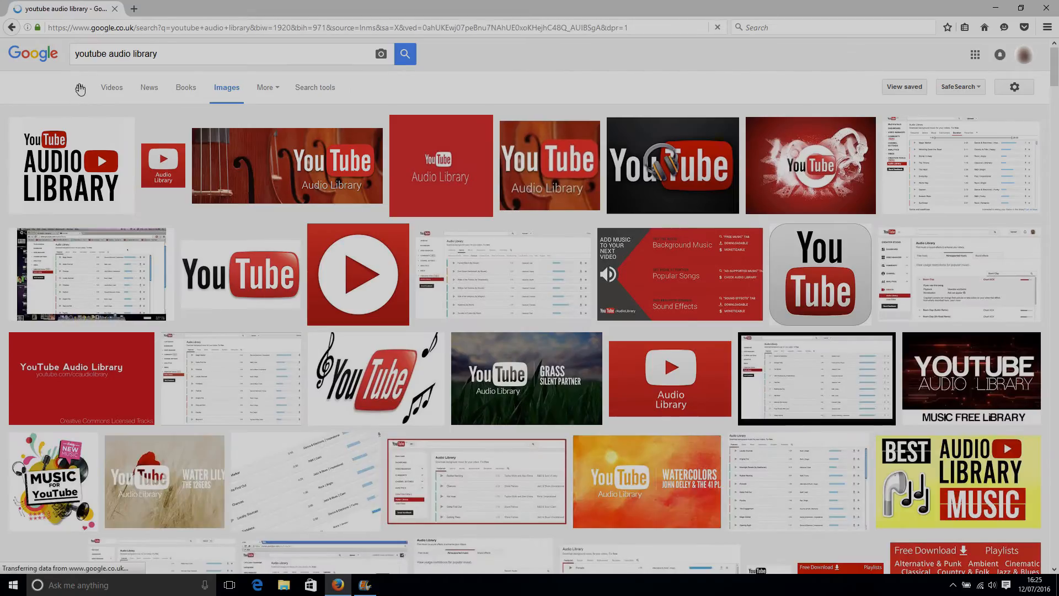
pyautogui.click(79, 87)
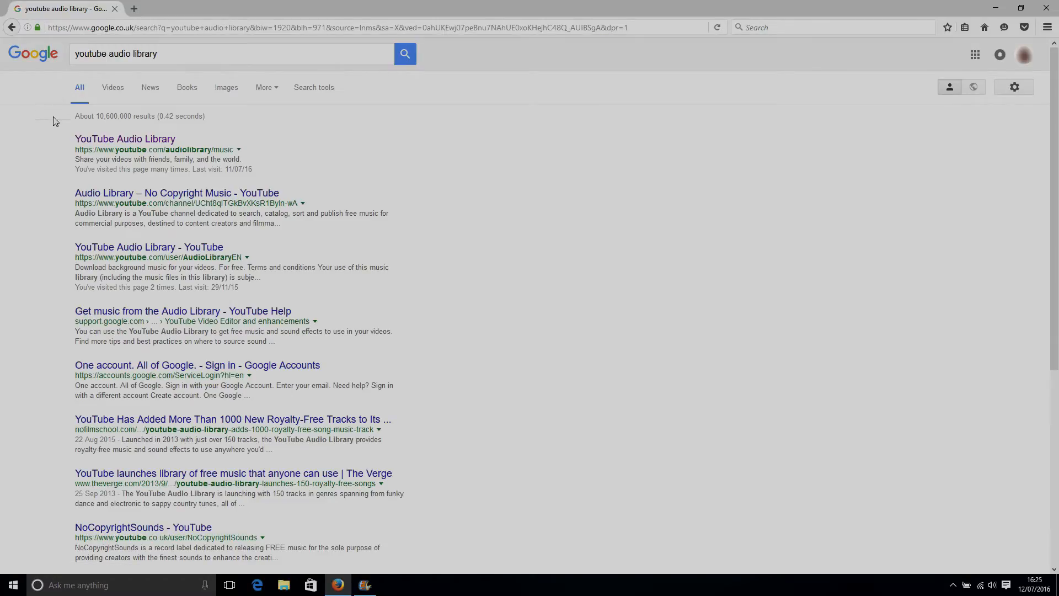
pyautogui.click(108, 140)
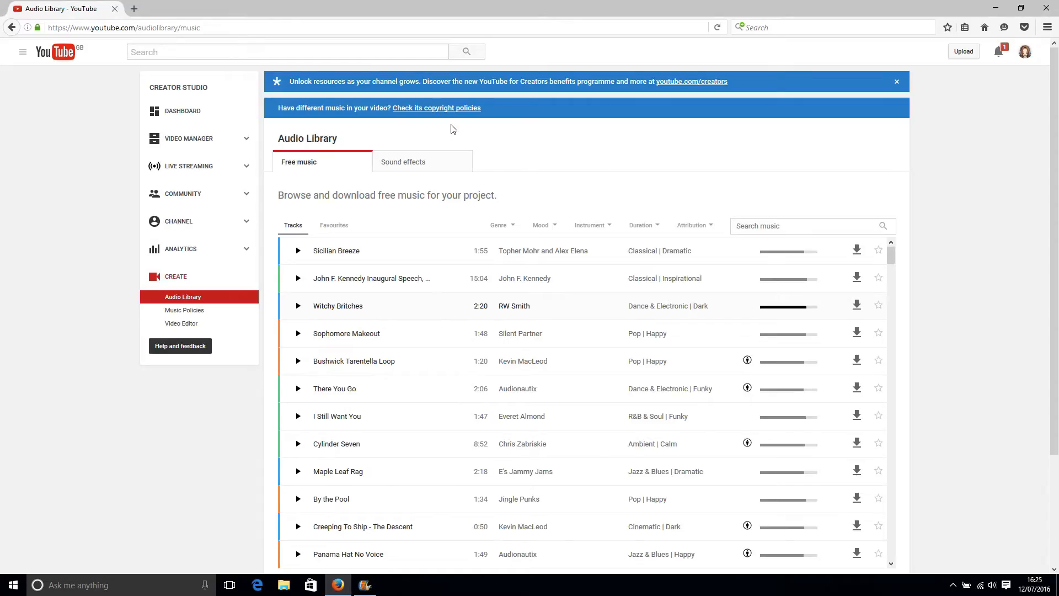
# Show the Audio Library's sound effects and search them for "chime".
pyautogui.click(381, 166)
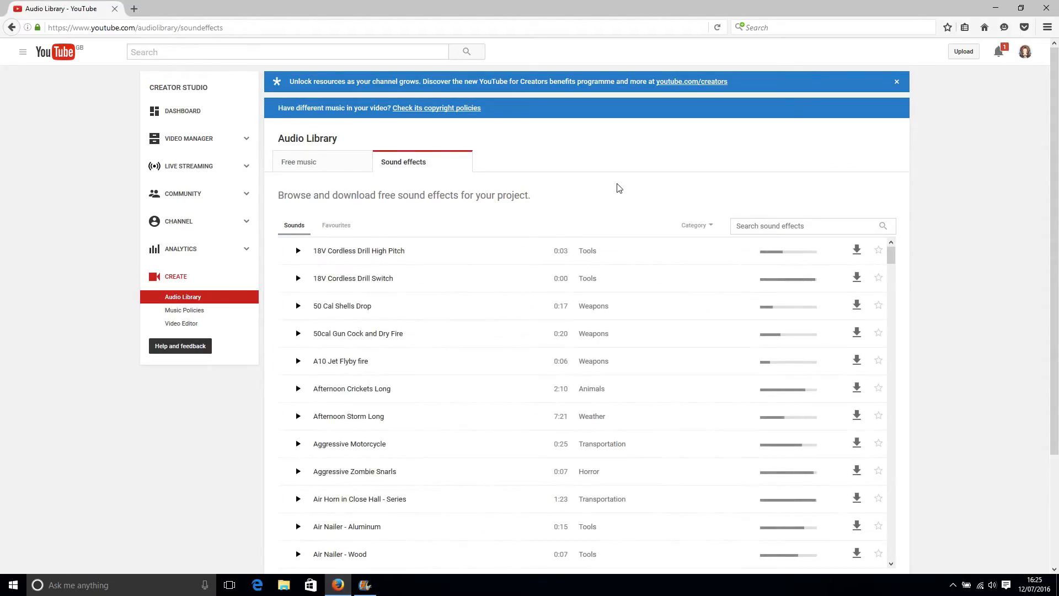
pyautogui.click(714, 226)
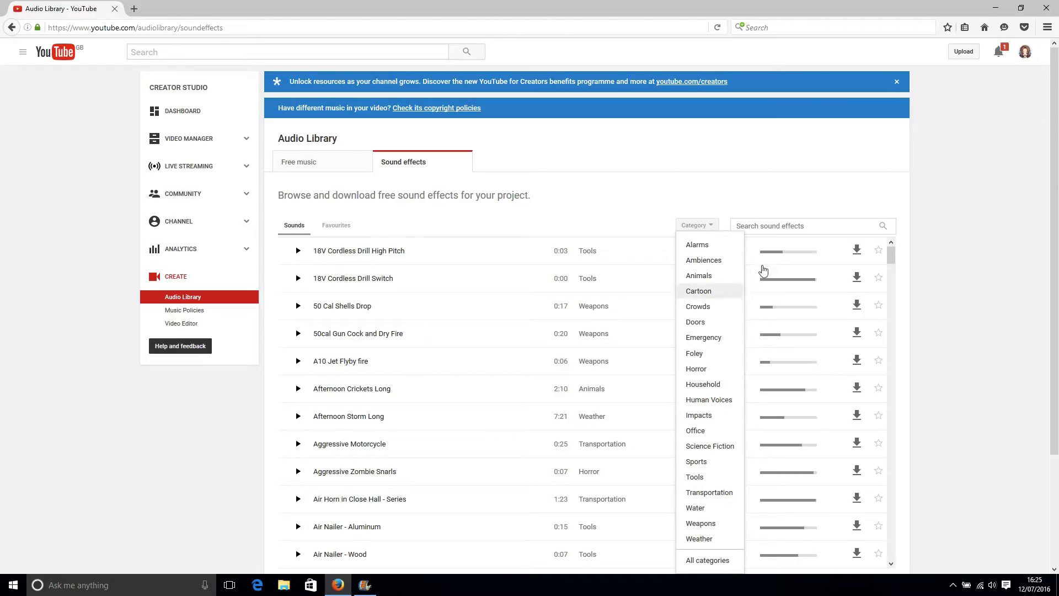
pyautogui.click(784, 227)
pyautogui.write('chime')
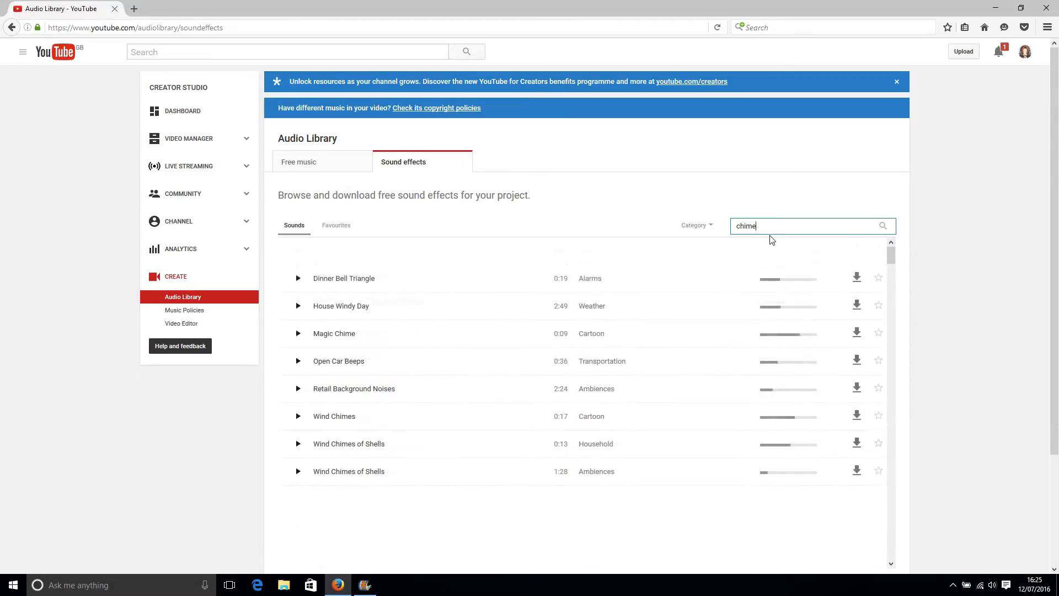
# Listen to the Magic Chime sound effect and download it, minimising the browser to return to Movie Maker.
pyautogui.click(298, 335)
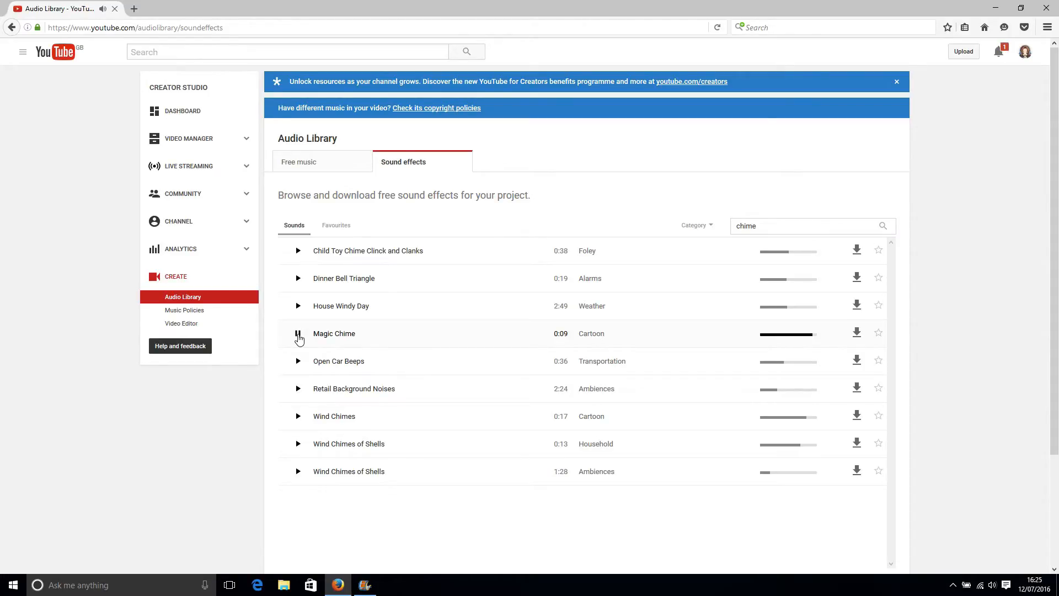
pyautogui.click(344, 333)
pyautogui.click(344, 334)
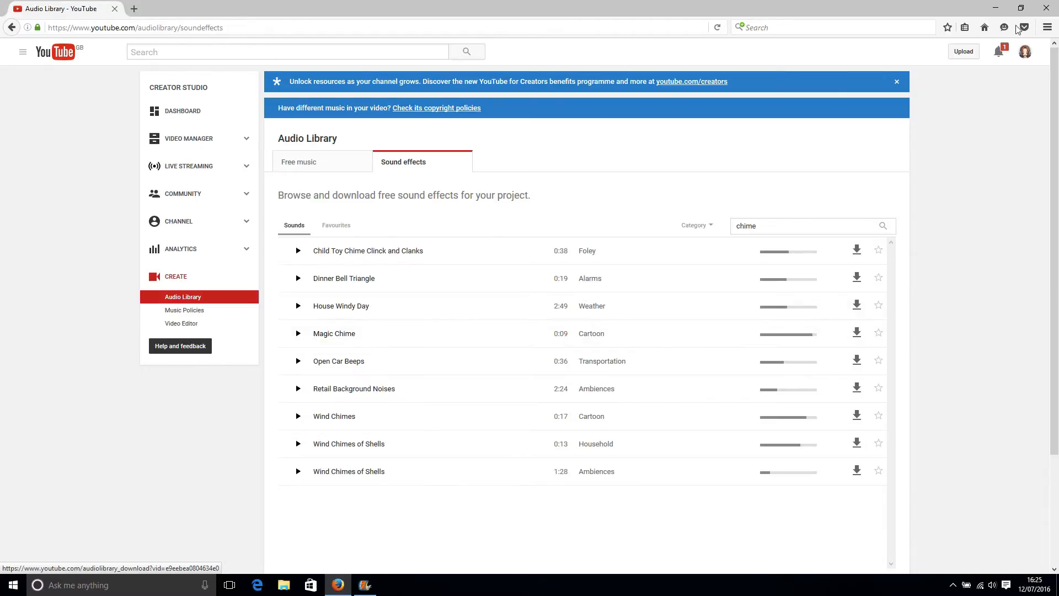
pyautogui.click(995, 8)
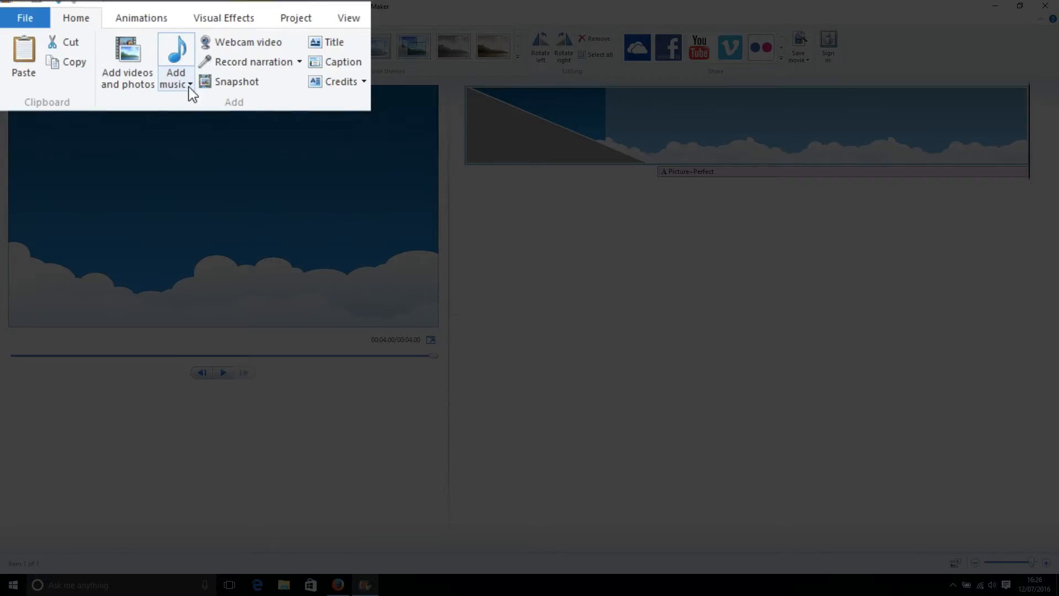
# Add the Magic_Chime file from the Downloads folder to the movie as its music.
pyautogui.click(117, 60)
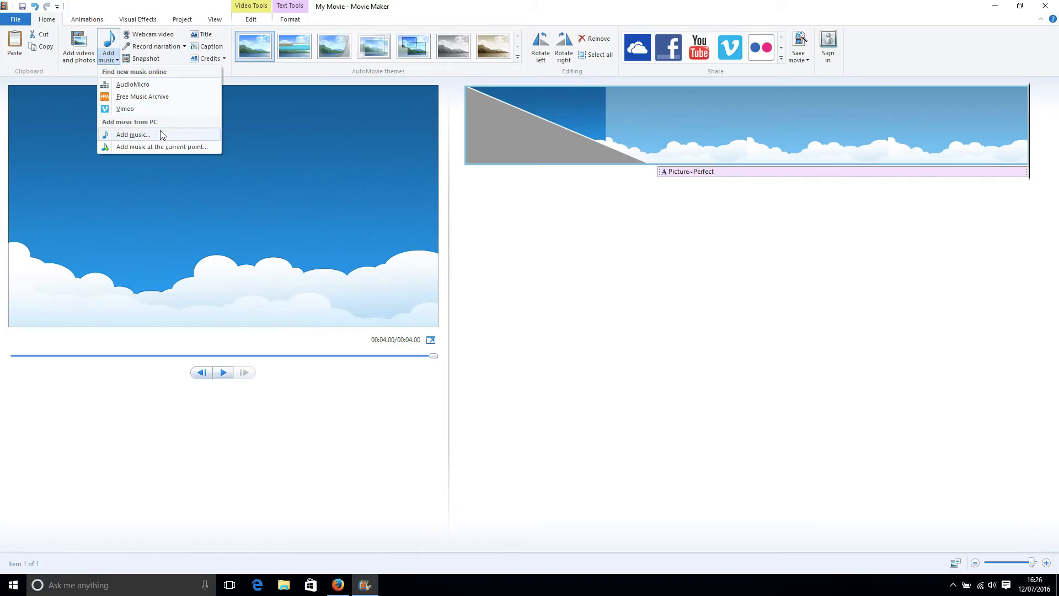
pyautogui.click(158, 134)
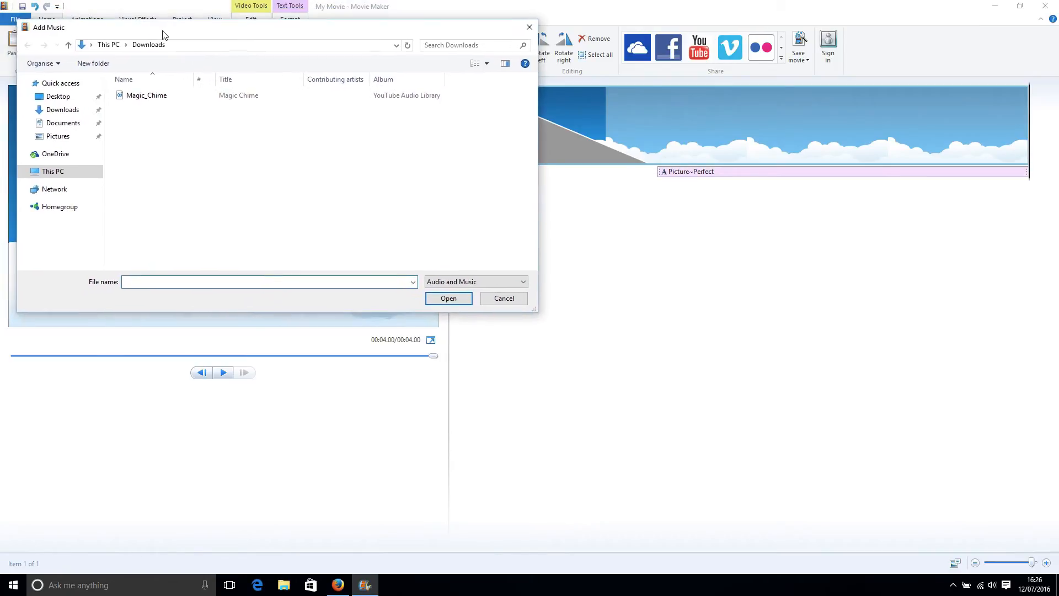
pyautogui.click(155, 105)
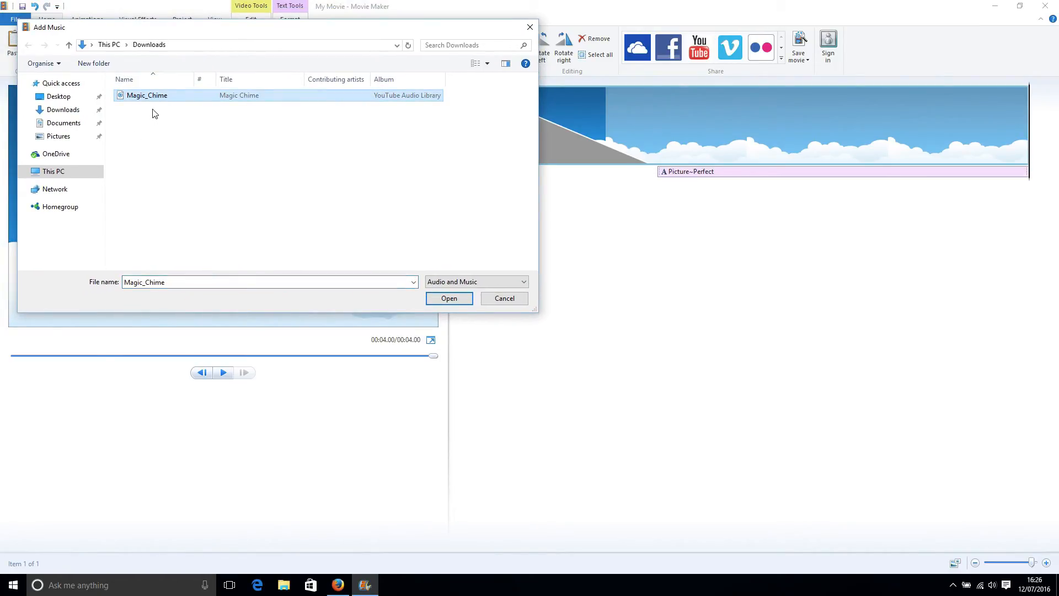
pyautogui.click(448, 297)
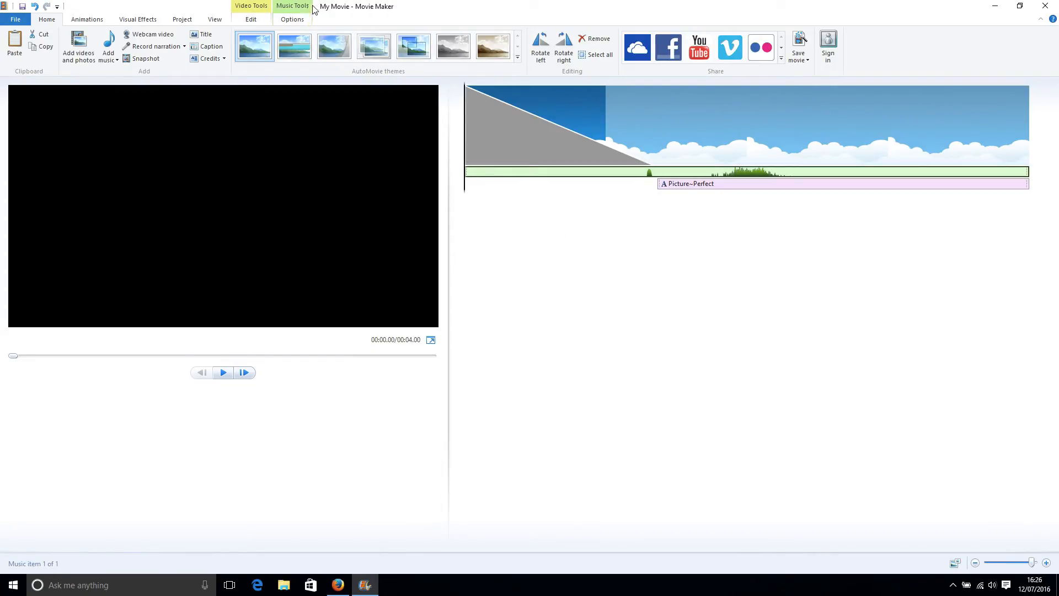
# Delay the Magic Chime music slightly by setting its start time to 0.09 s.
pyautogui.click(302, 20)
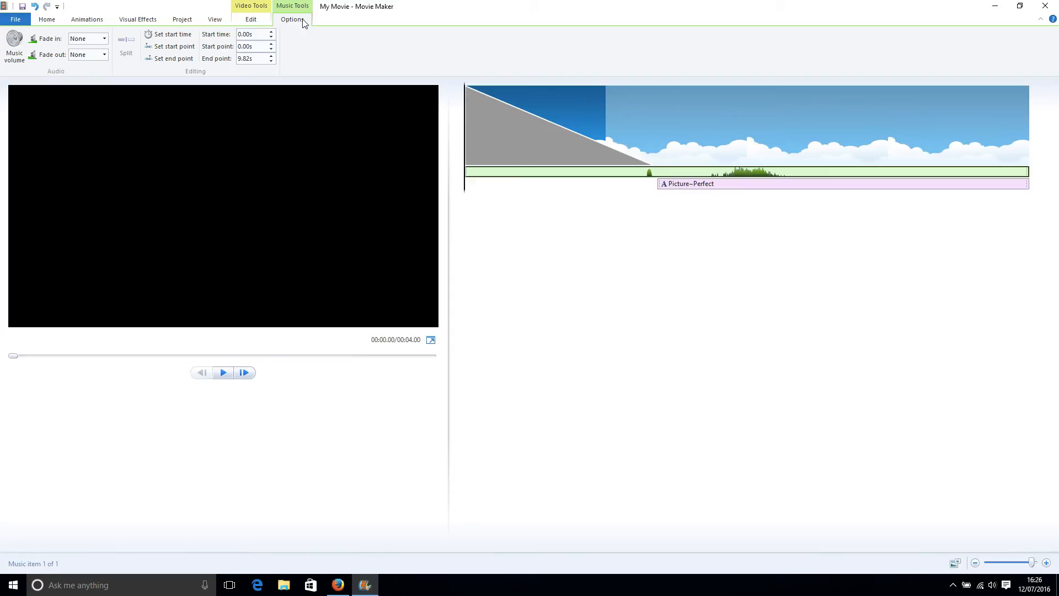
pyautogui.click(271, 34)
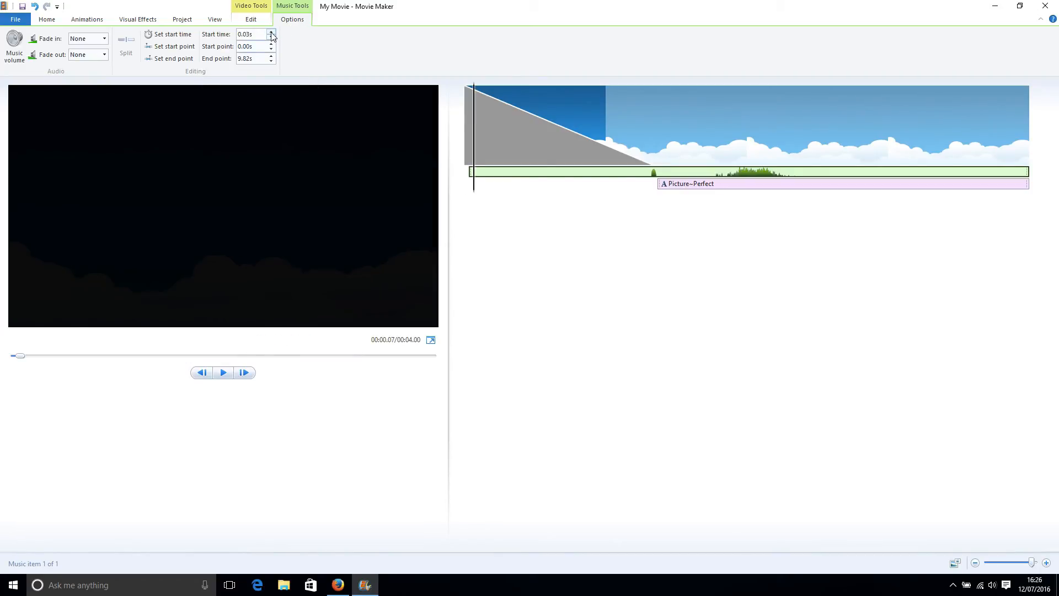
pyautogui.click(271, 34)
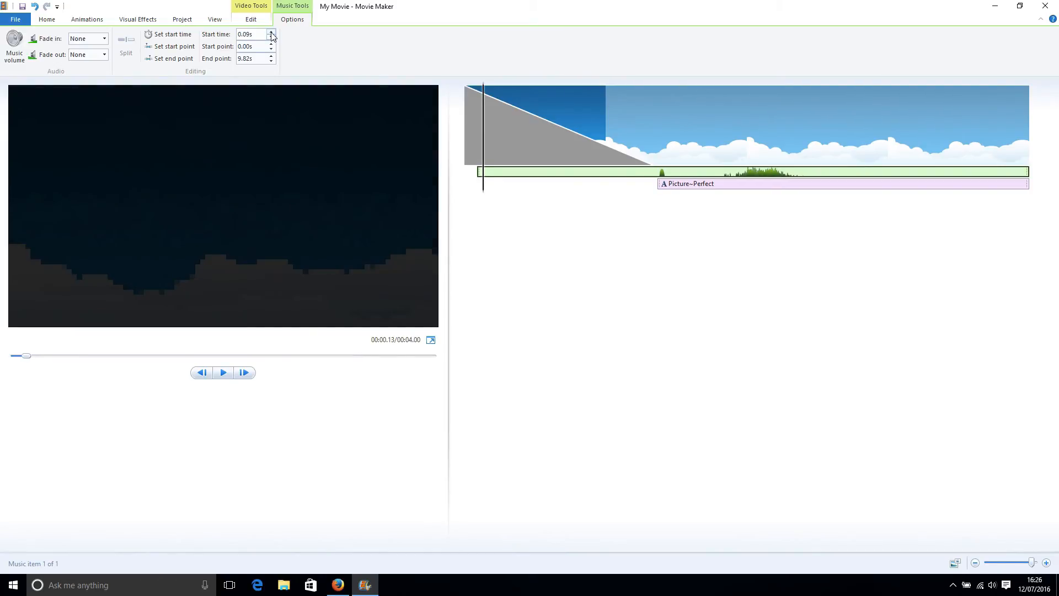
pyautogui.click(271, 34)
pyautogui.click(270, 37)
# Play the intro full screen from the start to check the chime's timing, and return to the editor.
pyautogui.click(467, 135)
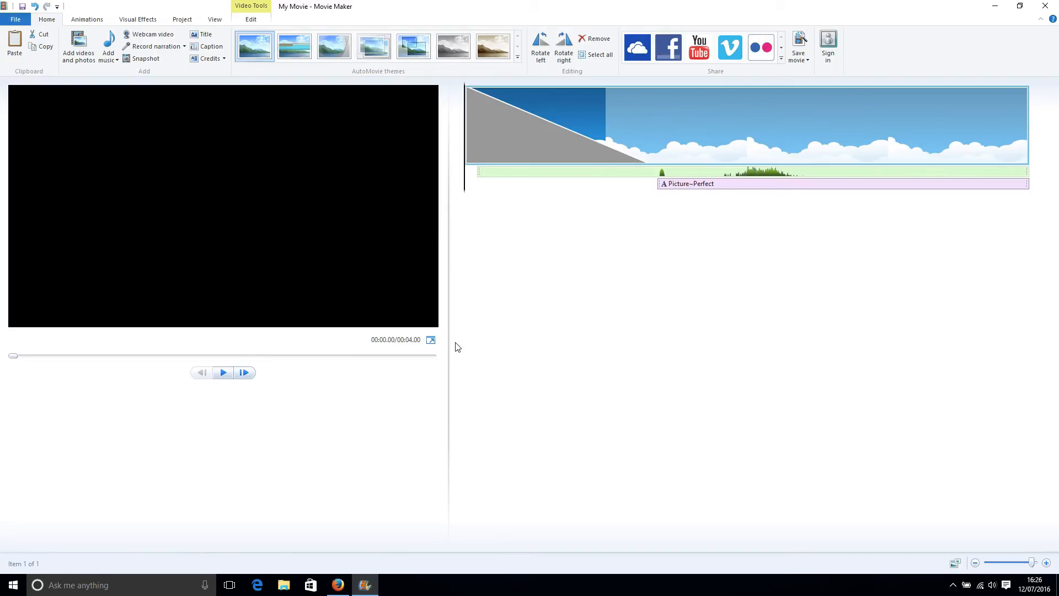
pyautogui.click(431, 340)
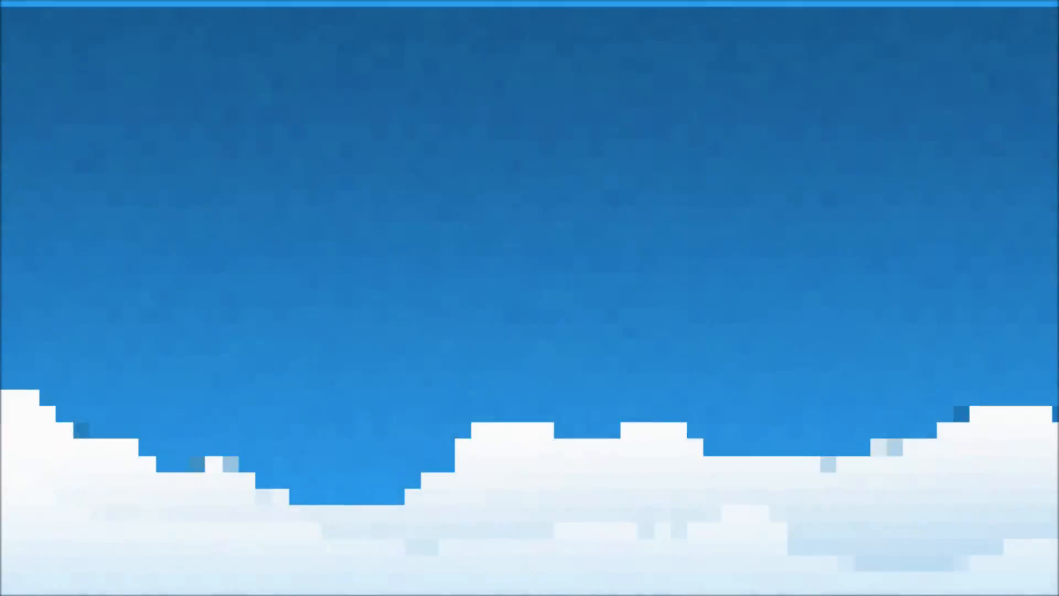
pyautogui.moveTo(1047, 560)
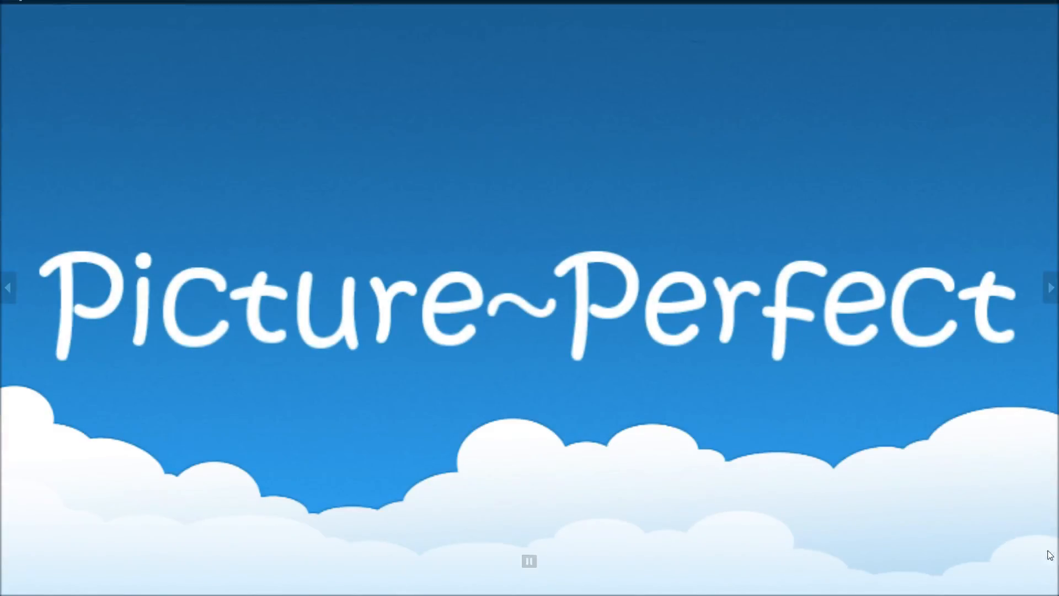
pyautogui.click(1013, 15)
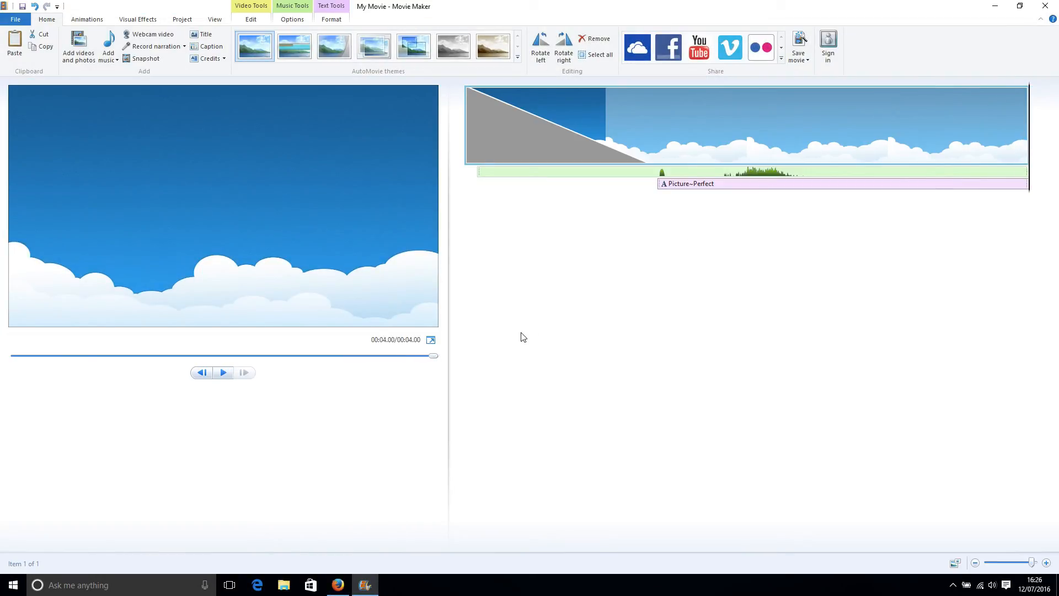
# Save the movie for high-definition display as the MPEG-4 file "Channel Intro" on the Desktop, and play the saved video.
pyautogui.click(809, 60)
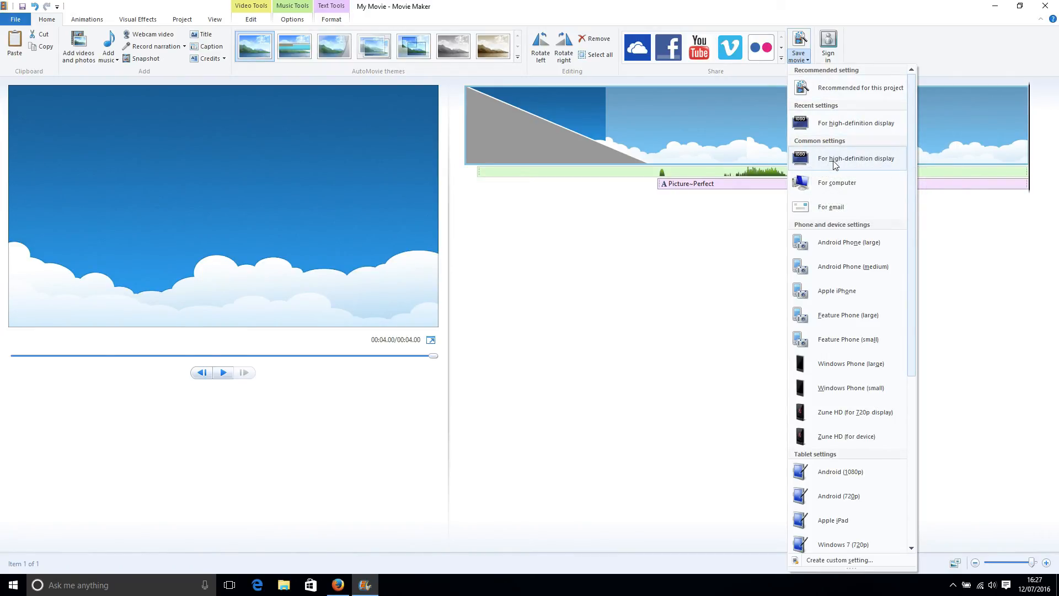
pyautogui.moveTo(834, 163)
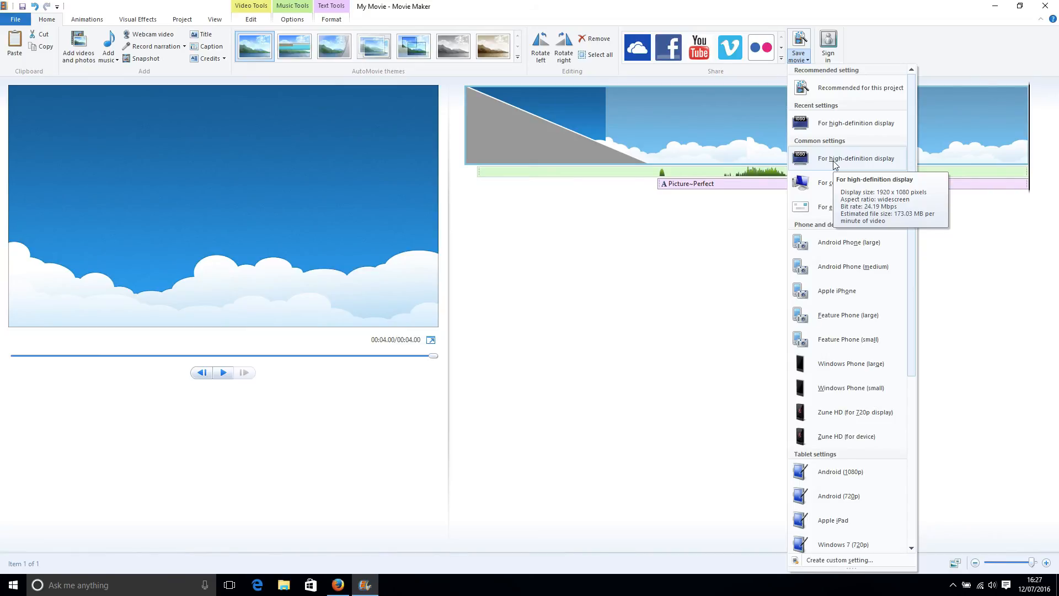
pyautogui.click(835, 160)
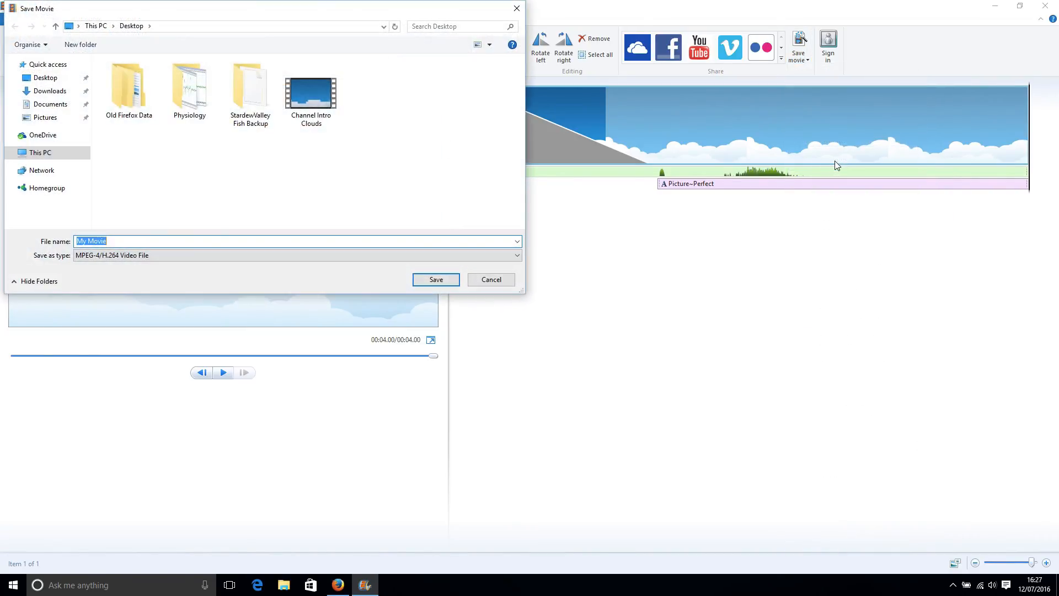
pyautogui.write('Cha')
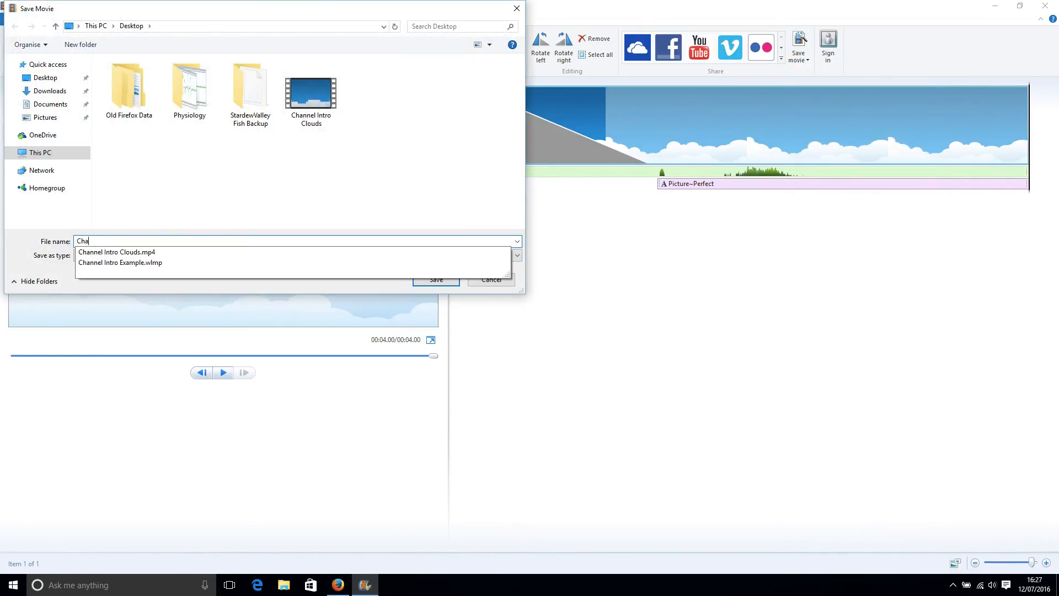
pyautogui.write('nnel Intro')
pyautogui.click(331, 193)
pyautogui.click(284, 239)
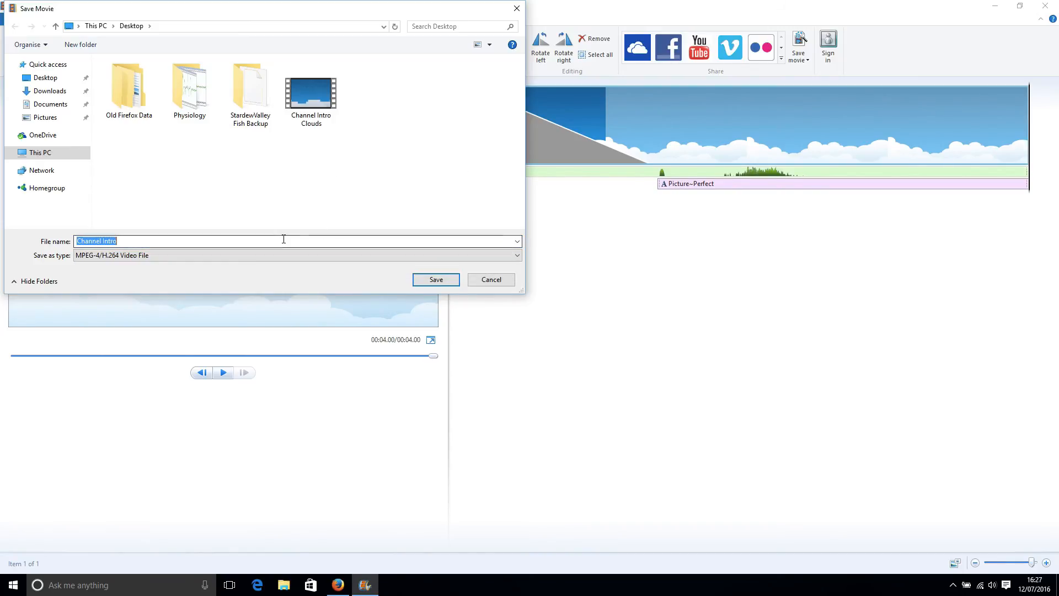
pyautogui.click(277, 243)
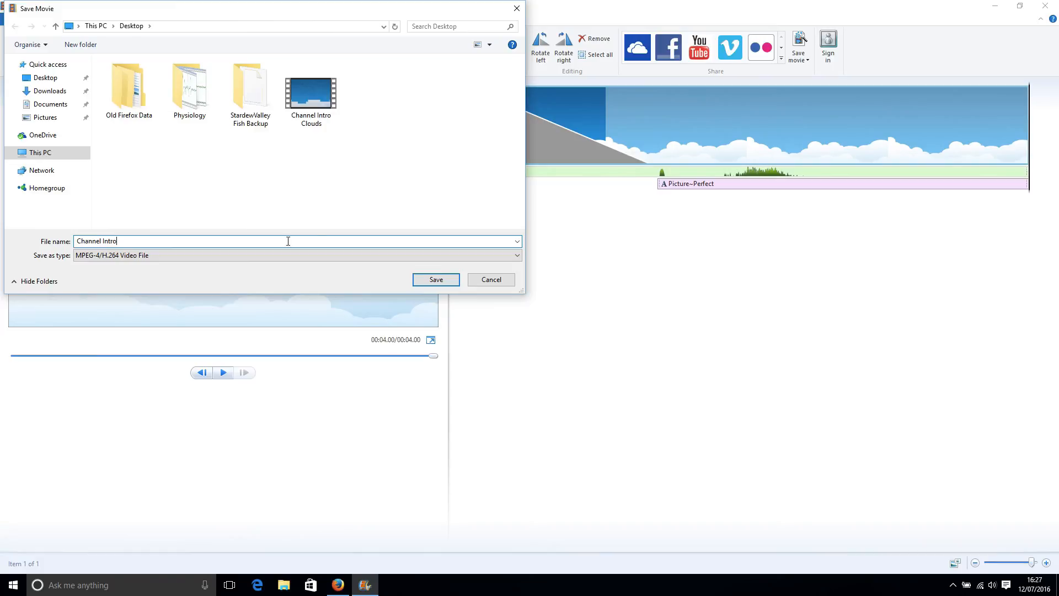
pyautogui.click(454, 276)
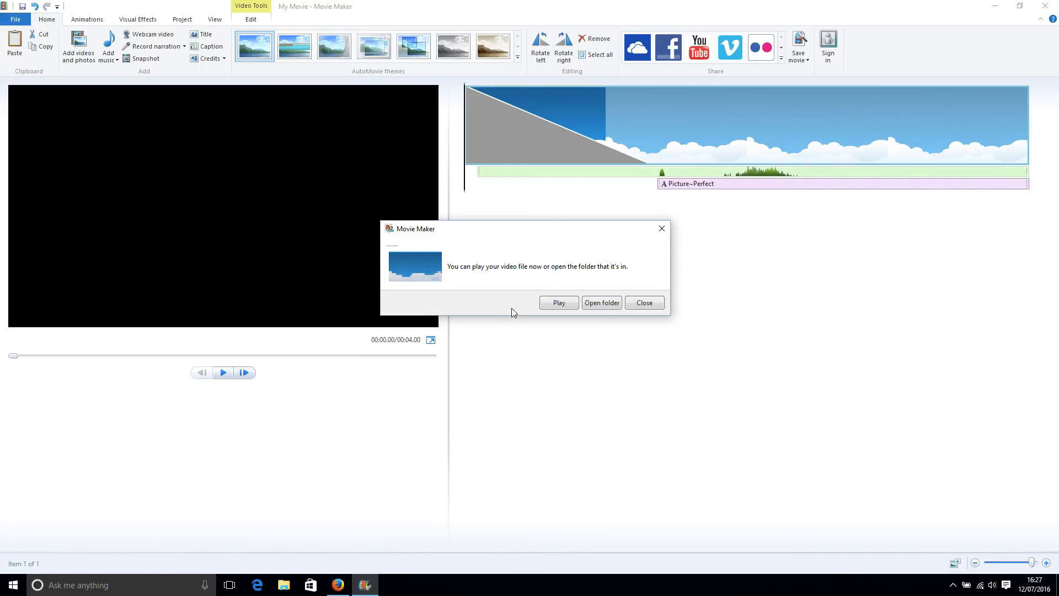
pyautogui.click(559, 303)
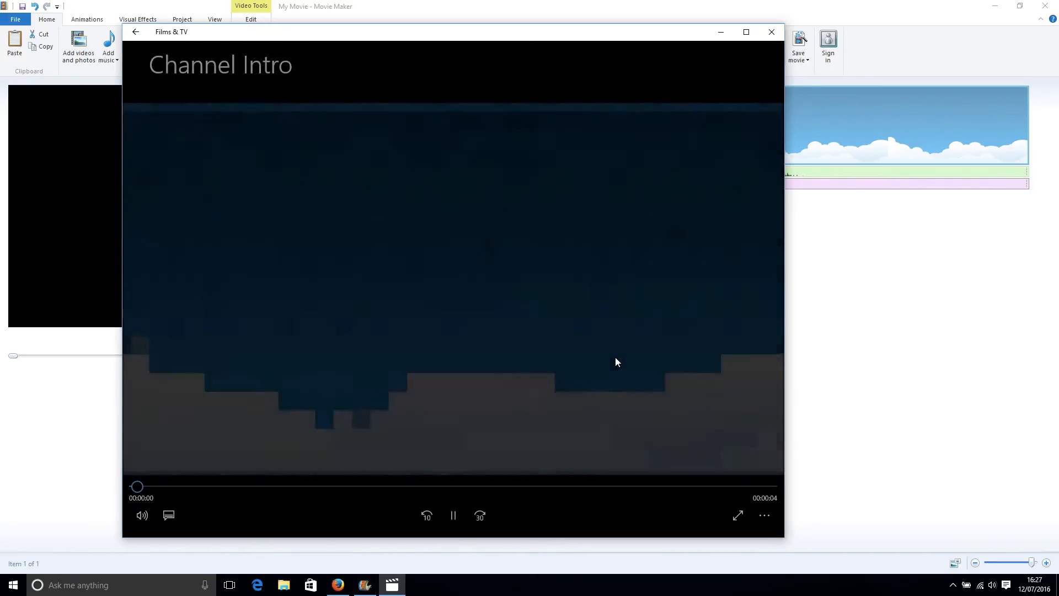